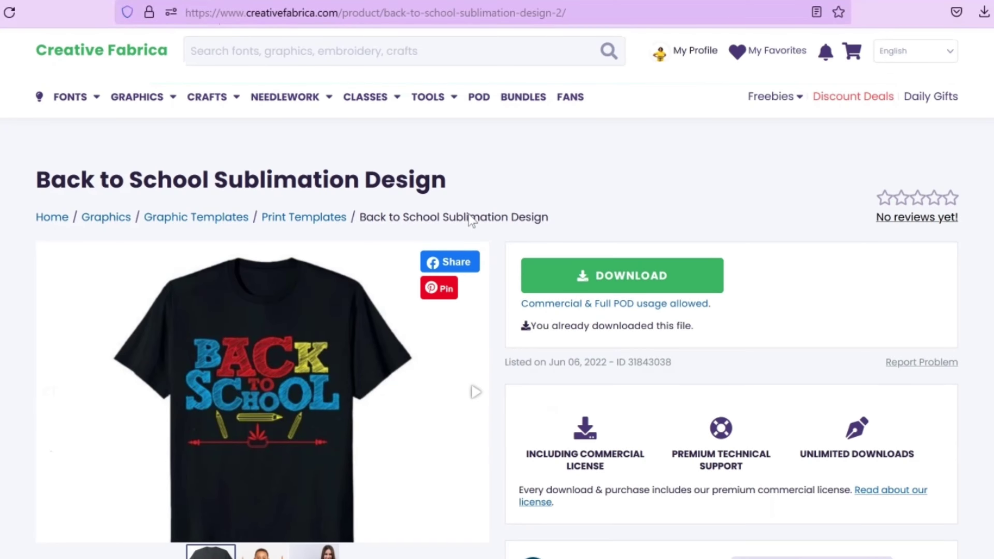
Step: Create a custom-size design in inches, using the recent 13 × 19 in size
scroll(176, 368, "down", 10)
scroll(173, 375, "up", 10)
scroll(348, 364, "down", 10)
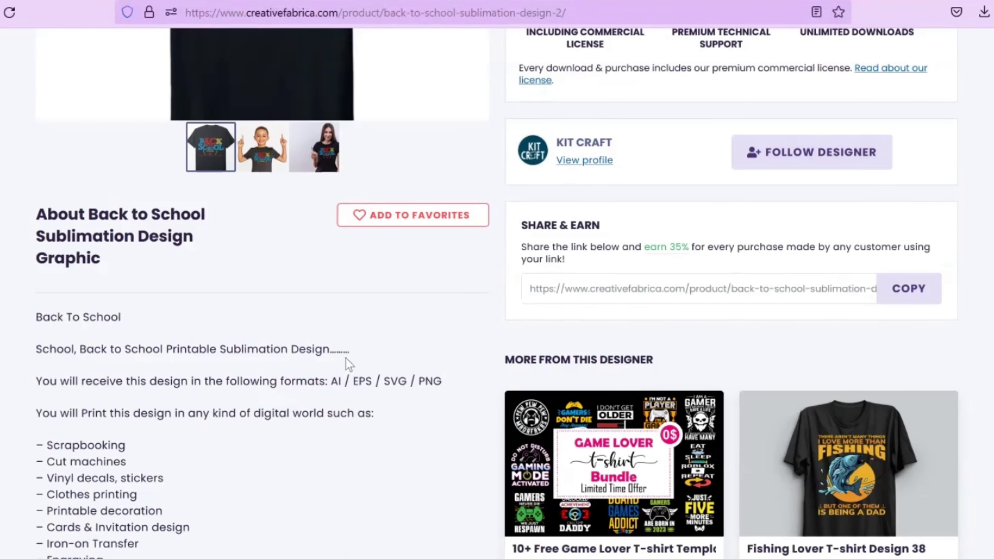
scroll(337, 347, "up", 10)
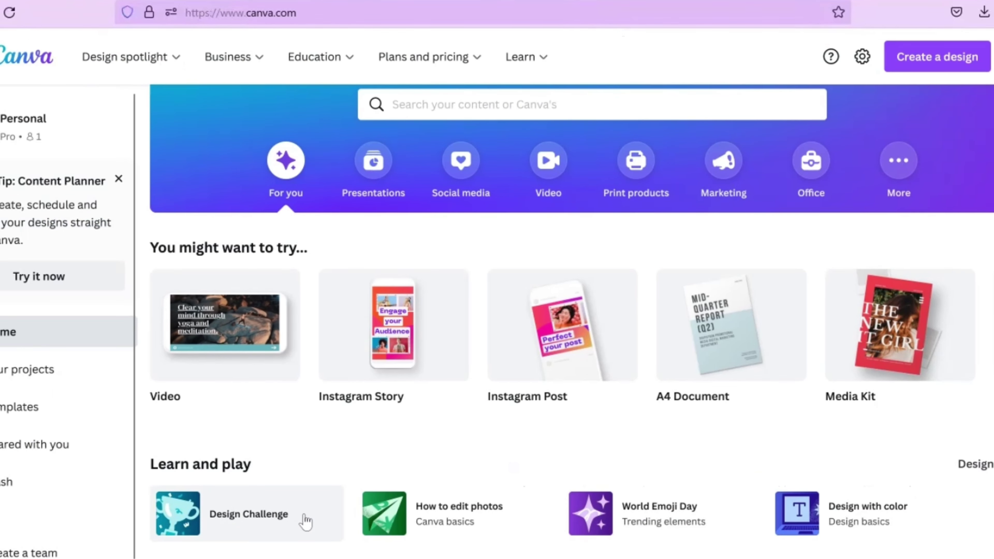
left_click(930, 56)
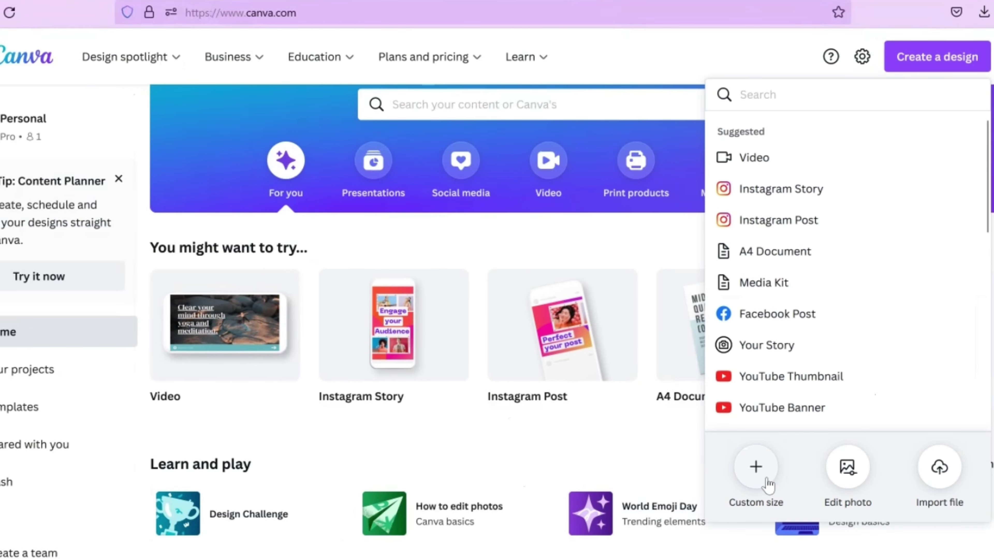
left_click(755, 485)
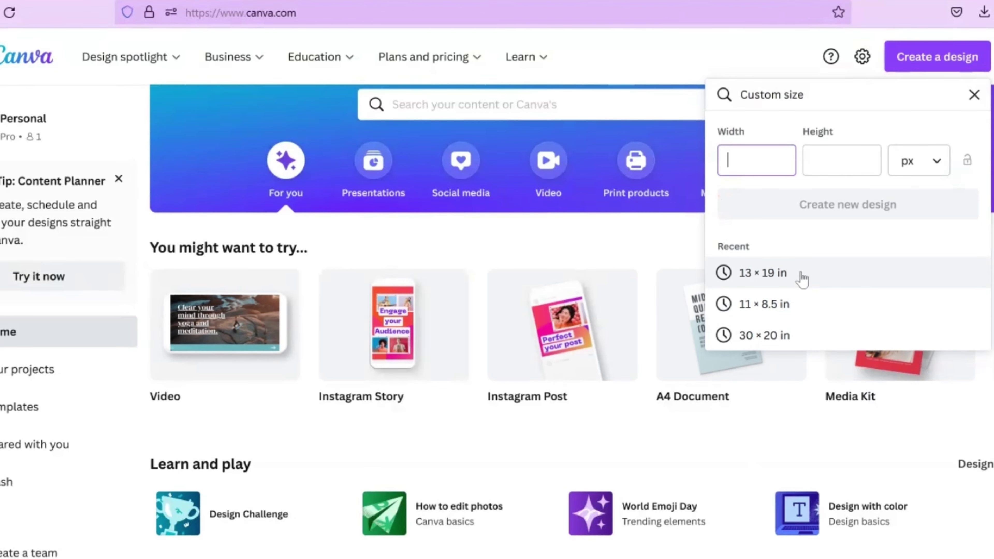
left_click(931, 160)
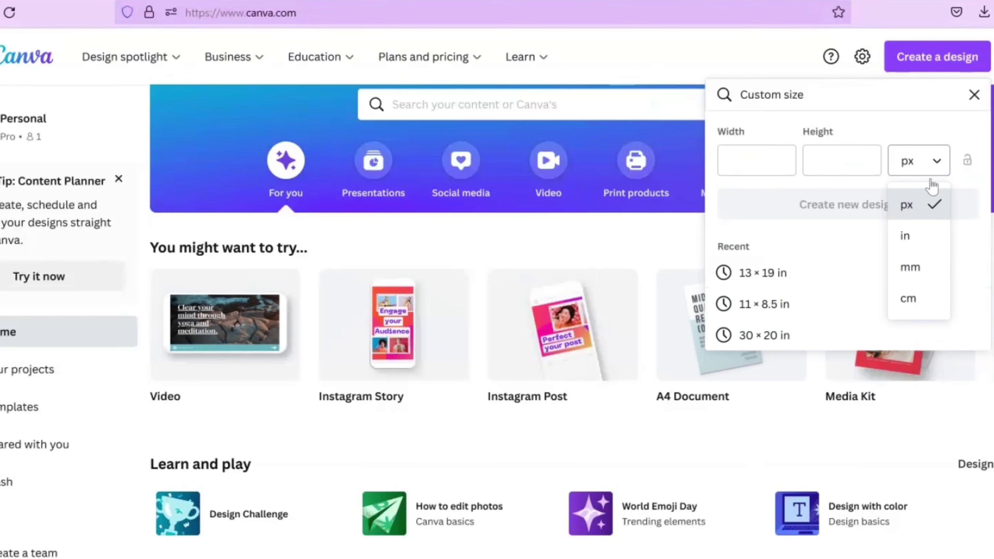
left_click(920, 244)
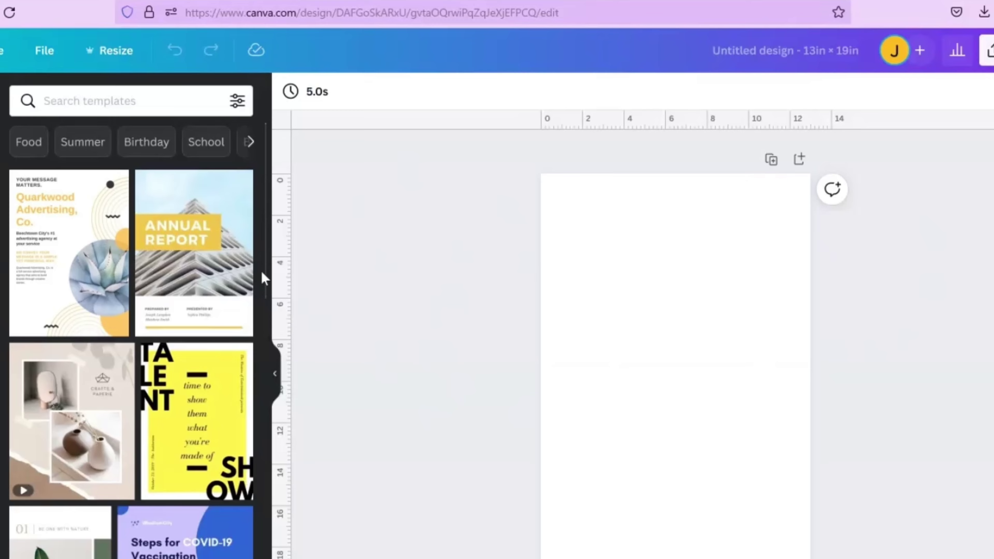
Step: Add the Back to School image from Uploads and crop empty space from all four edges
left_click(1, 250)
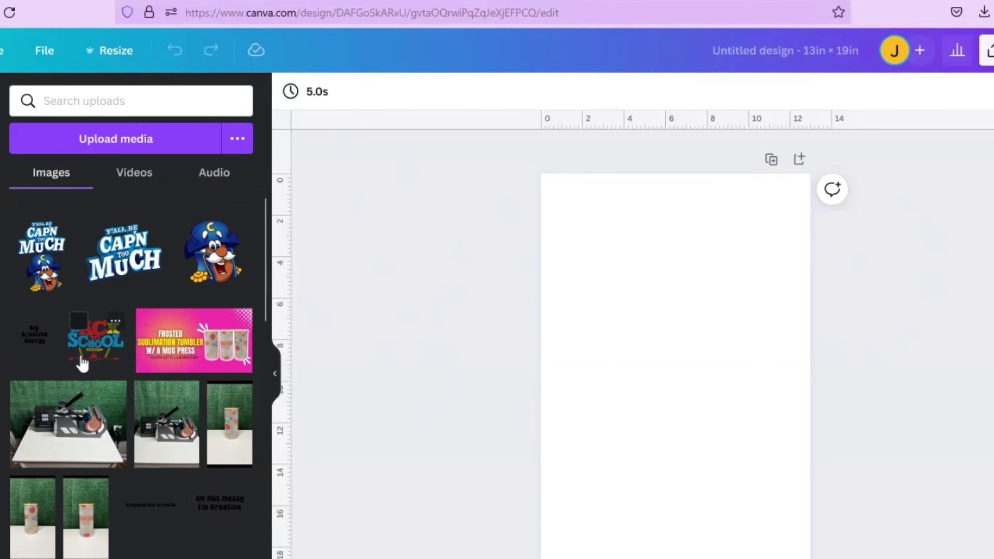
left_click(84, 364)
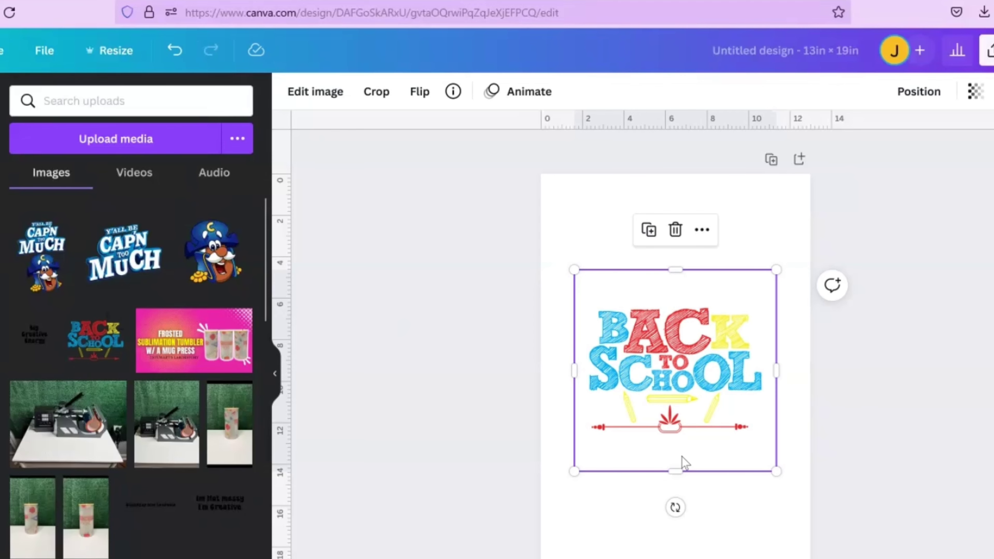
left_click_drag(684, 441, 683, 435)
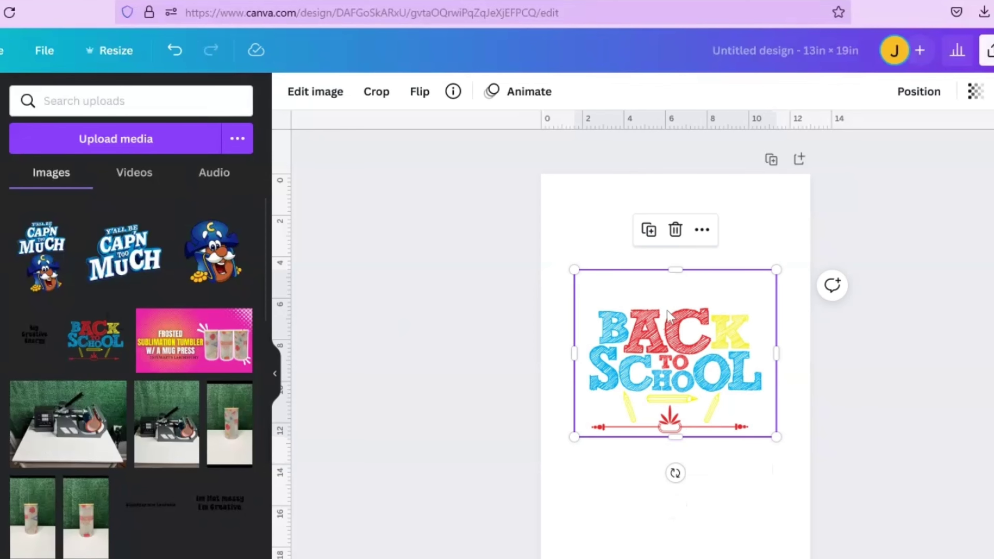
left_click_drag(675, 270, 678, 305)
left_click_drag(574, 370, 591, 369)
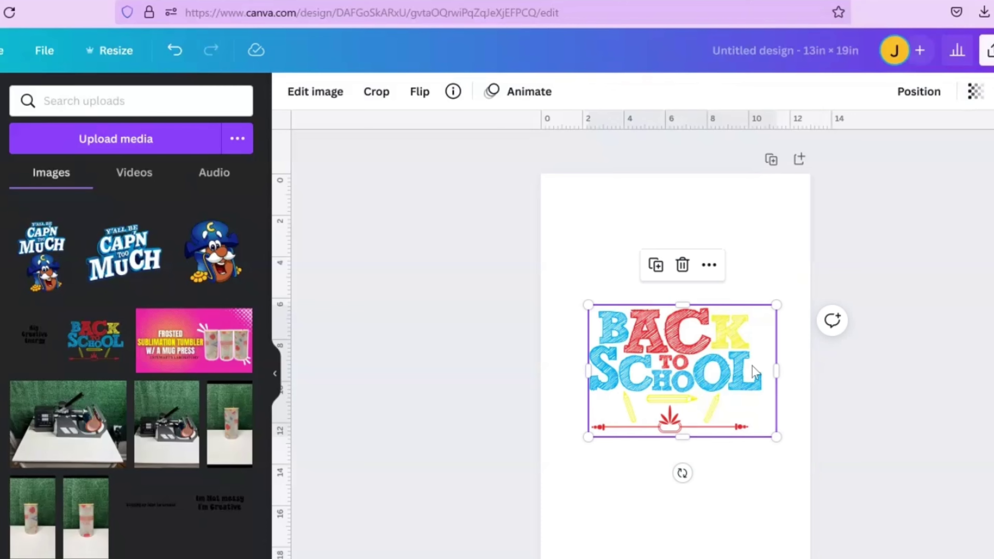
left_click_drag(778, 371, 763, 387)
Step: Move the image near the page top and resize it to 10 × 7.7 in
left_click_drag(696, 379, 675, 274)
left_click_drag(741, 334, 768, 374)
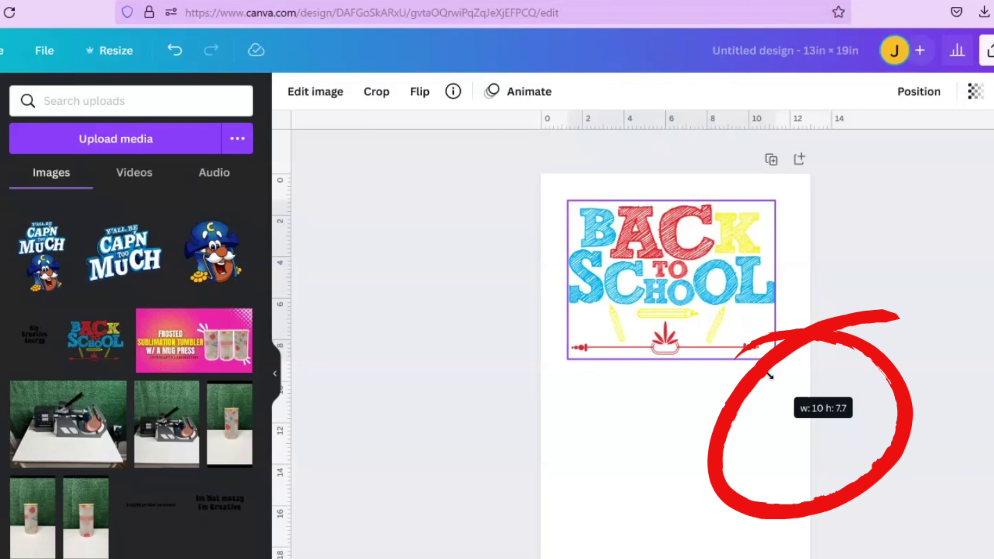
left_click_drag(769, 376, 770, 355)
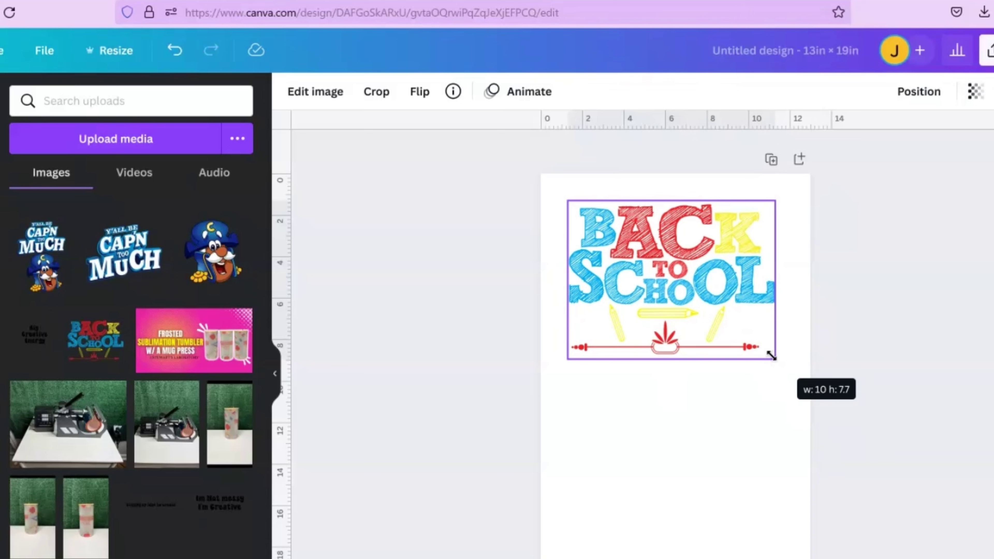
left_click_drag(770, 355, 771, 355)
left_click(700, 477)
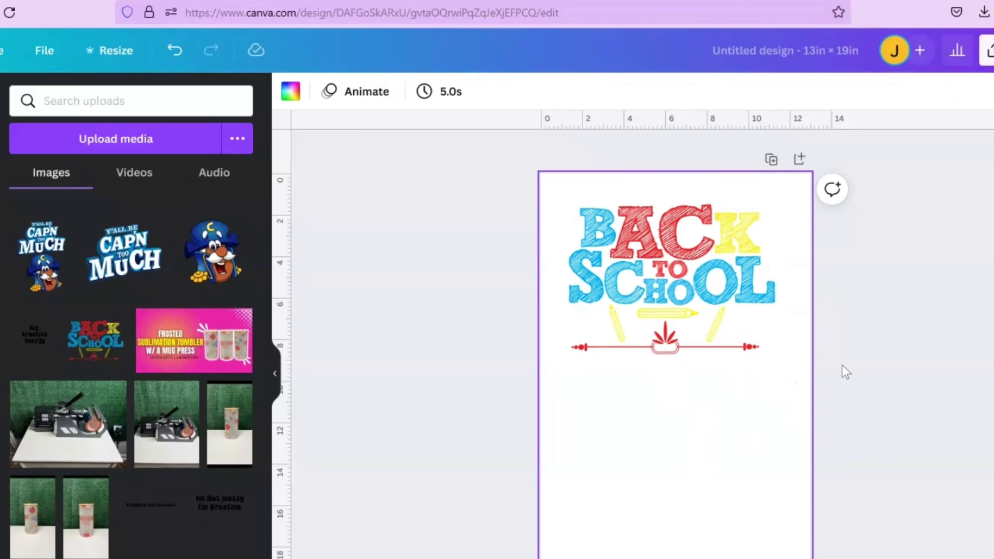
Step: Change the page background colour to dark navy behind the Back to School image
left_click(731, 302)
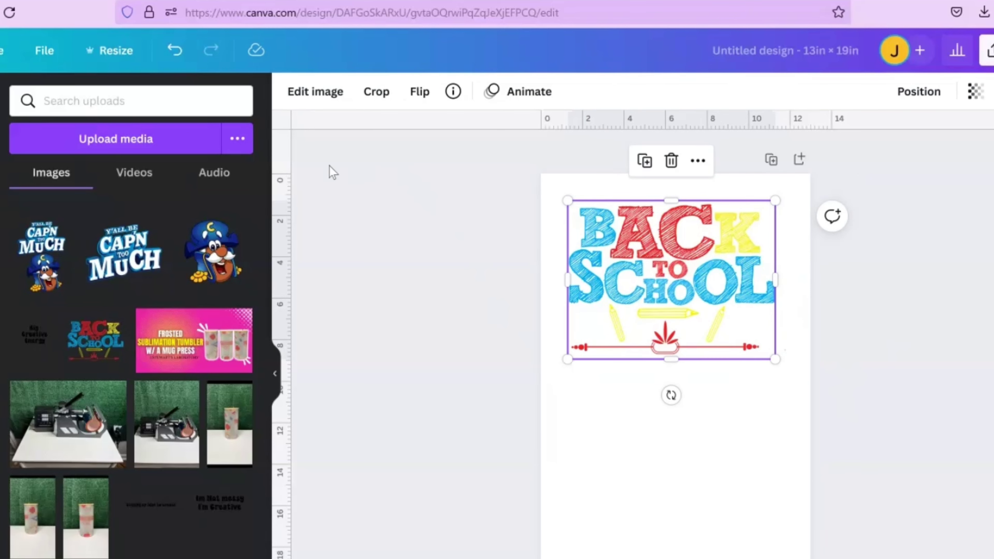
left_click(648, 427)
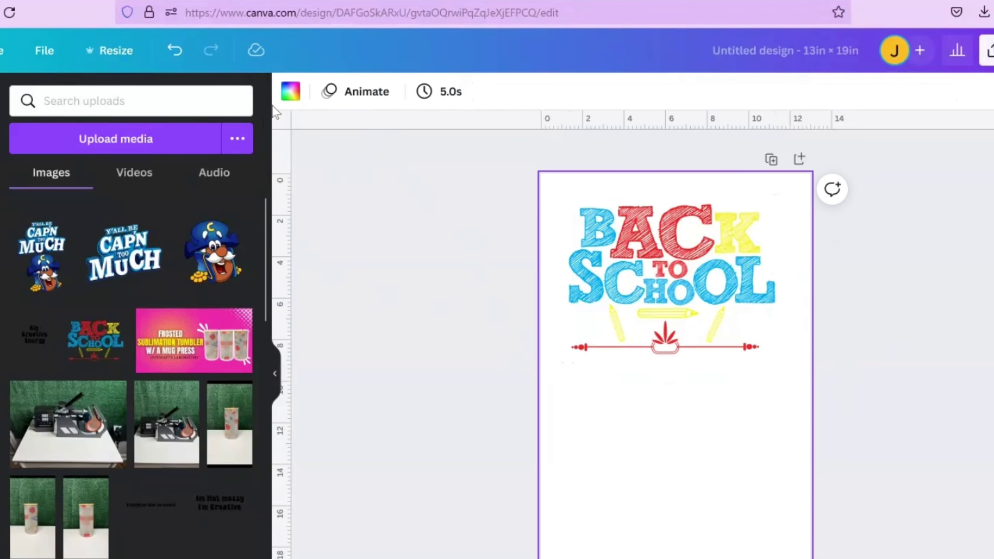
left_click(290, 96)
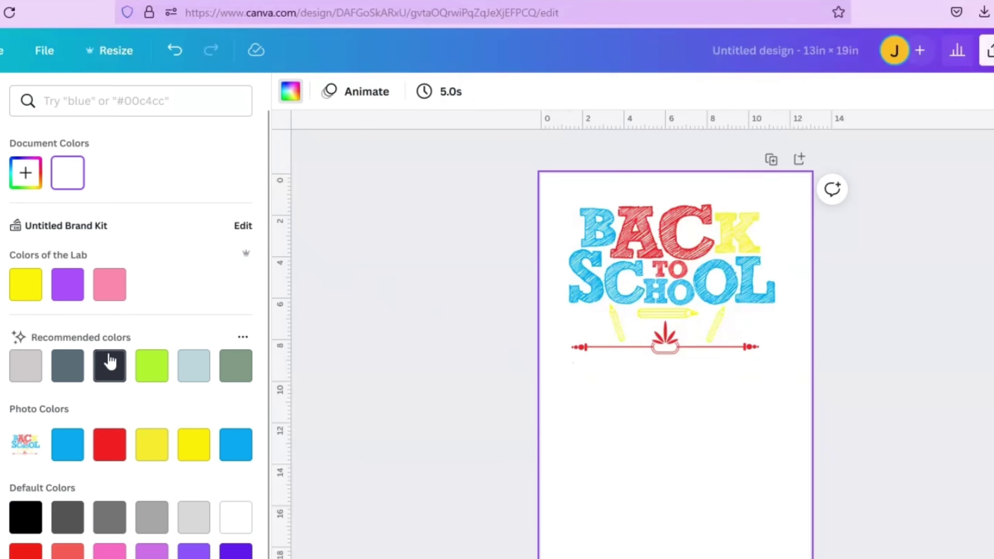
left_click(120, 357)
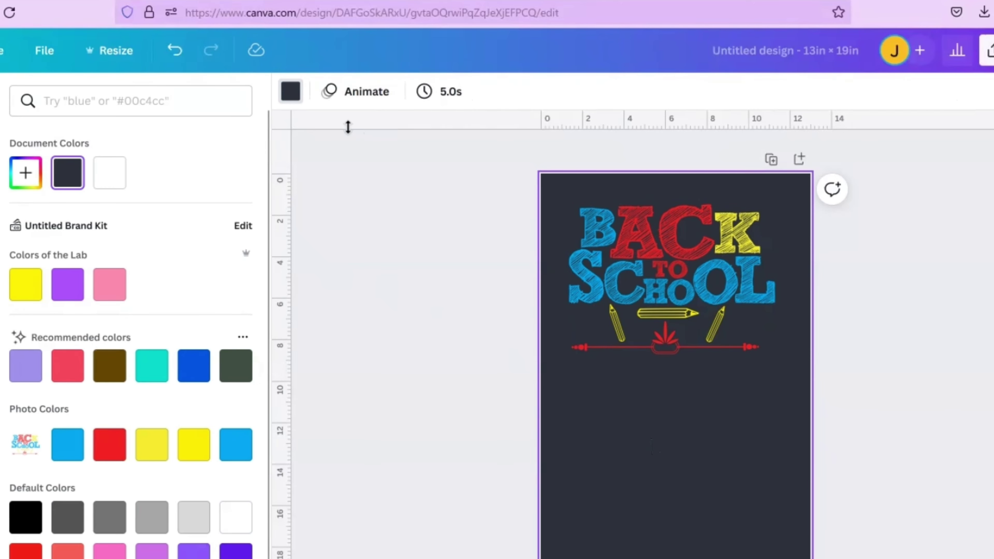
left_click(642, 270)
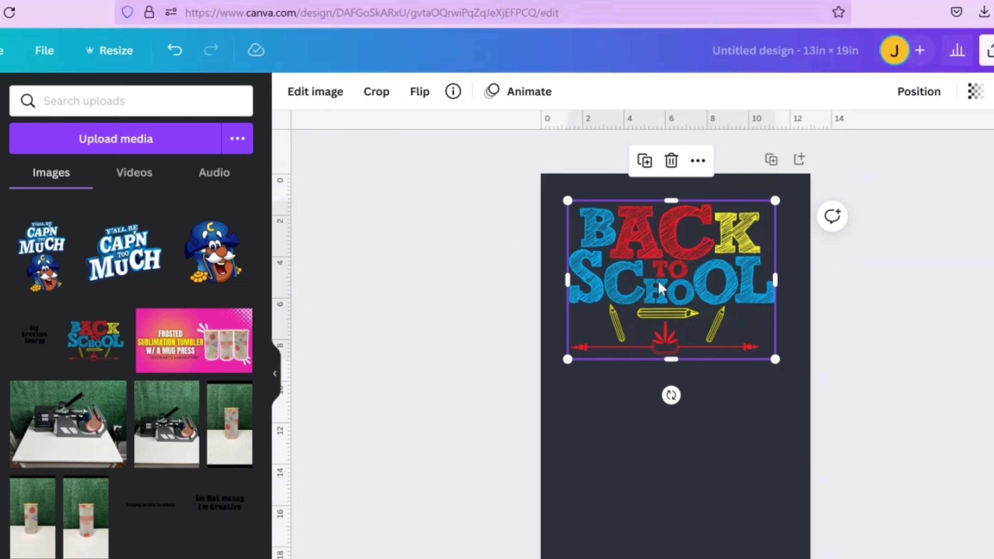
Step: Apply a Glow shadow to the Back to School image and bring up its settings
left_click(320, 101)
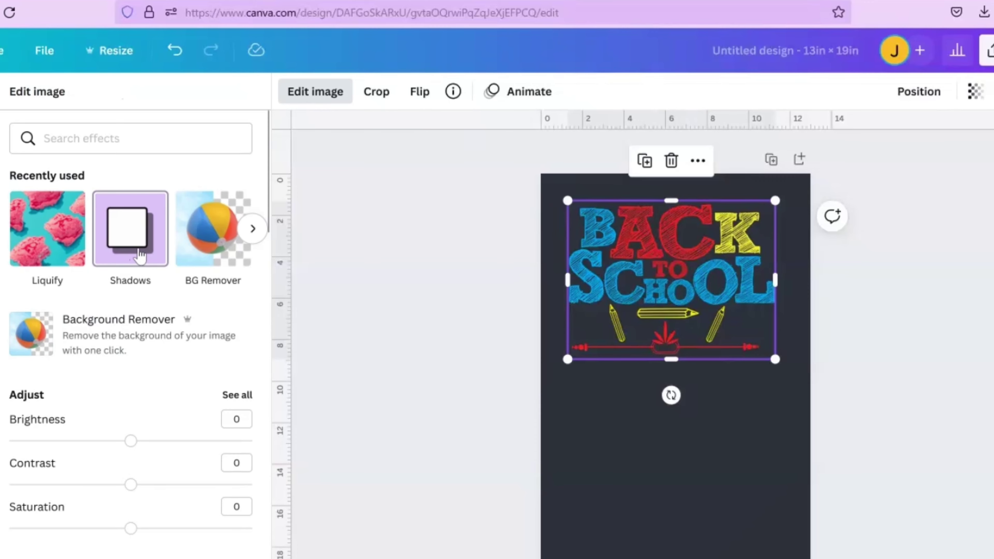
left_click(140, 257)
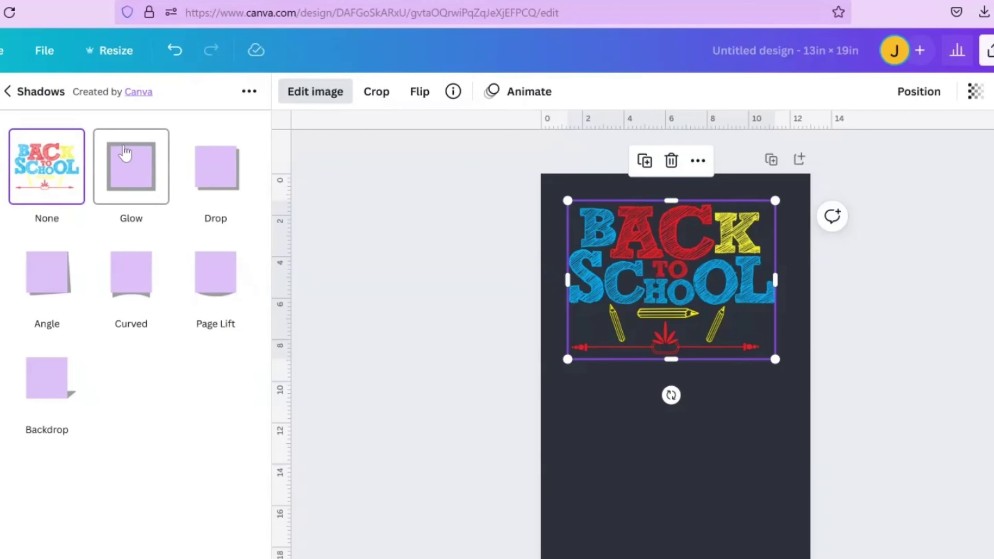
left_click(143, 180)
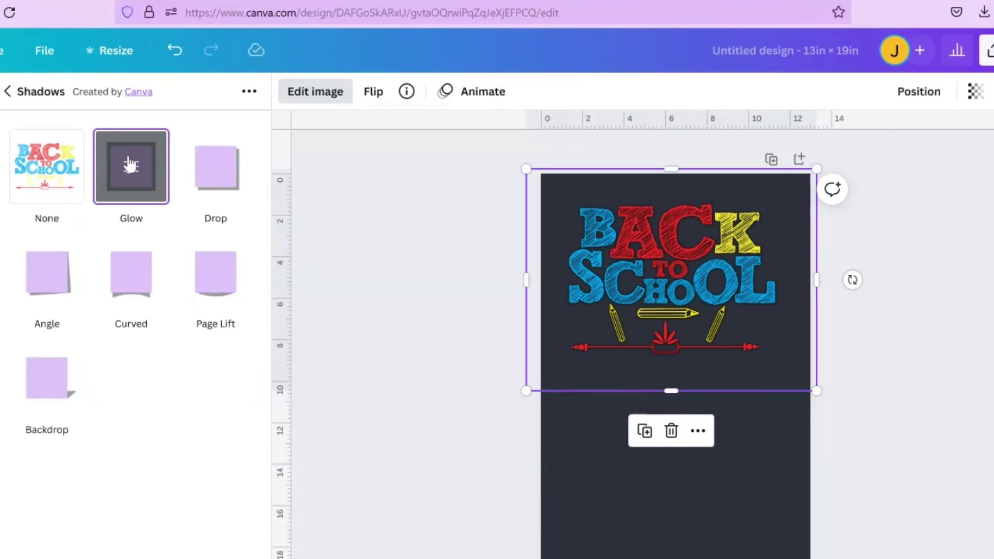
left_click(130, 165)
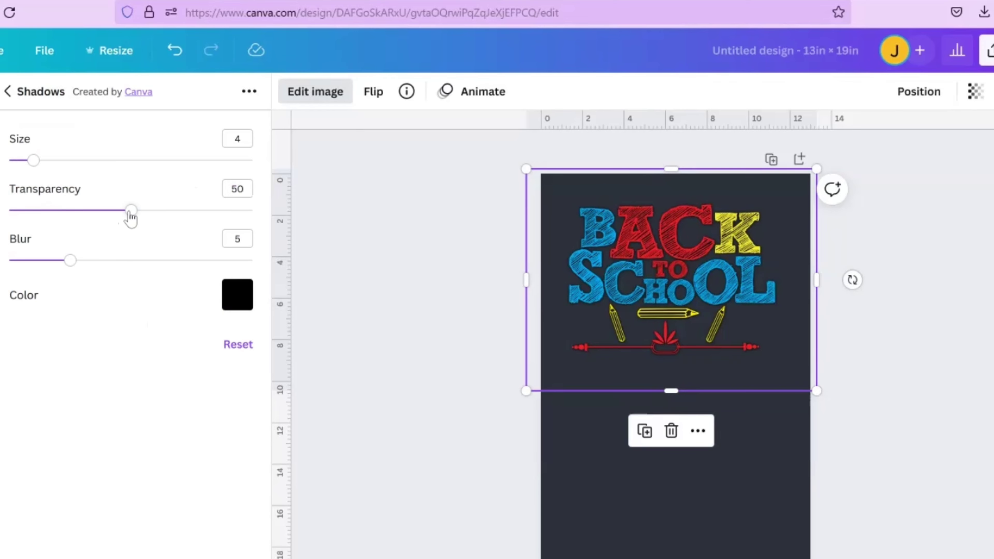
Step: Make the glow white with transparency 100 and blur 0
left_click_drag(131, 211, 261, 243)
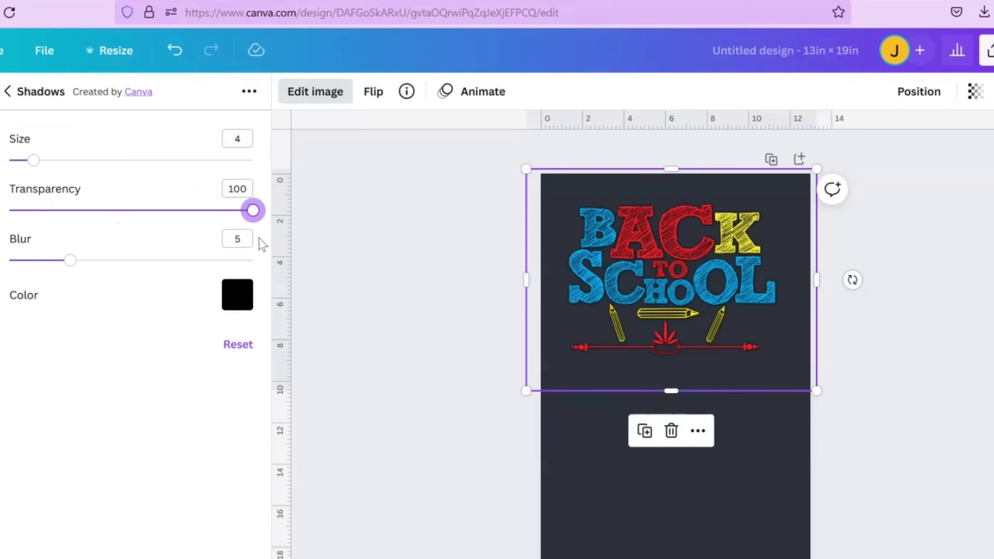
left_click(233, 305)
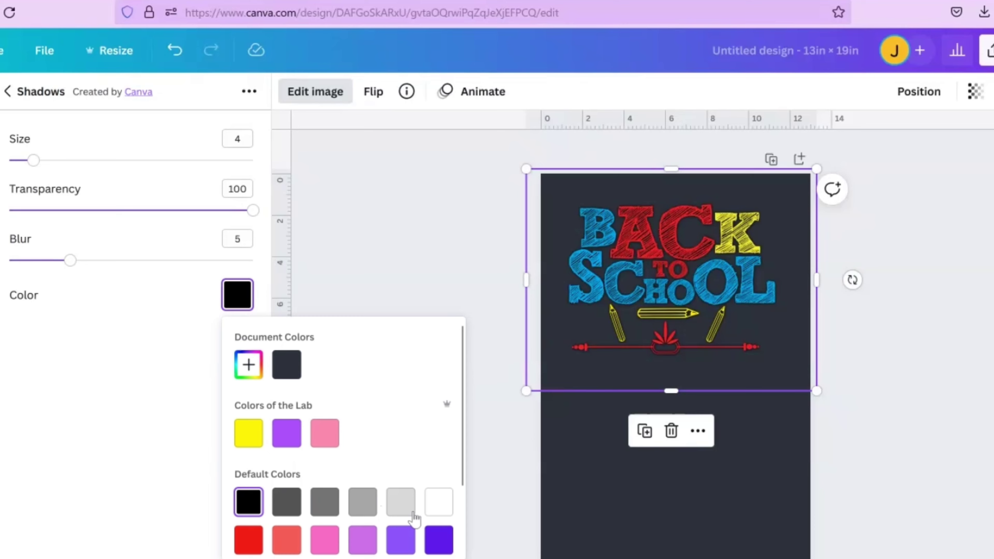
left_click(434, 513)
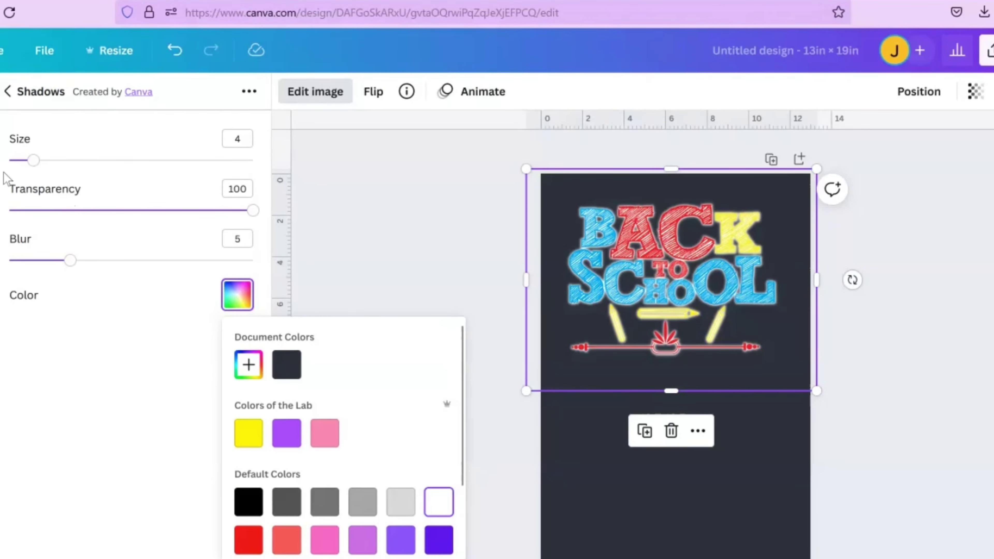
left_click_drag(33, 160, 76, 160)
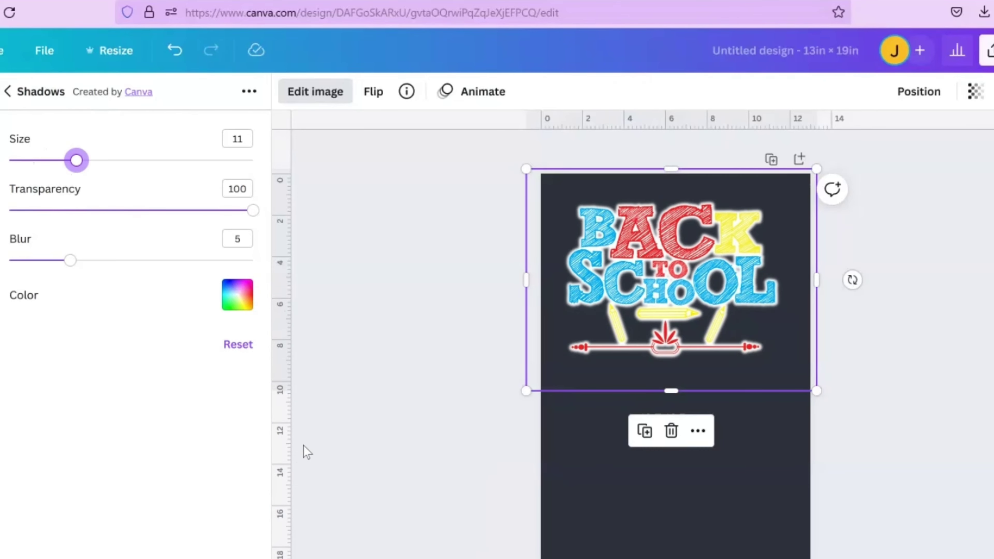
left_click(32, 260)
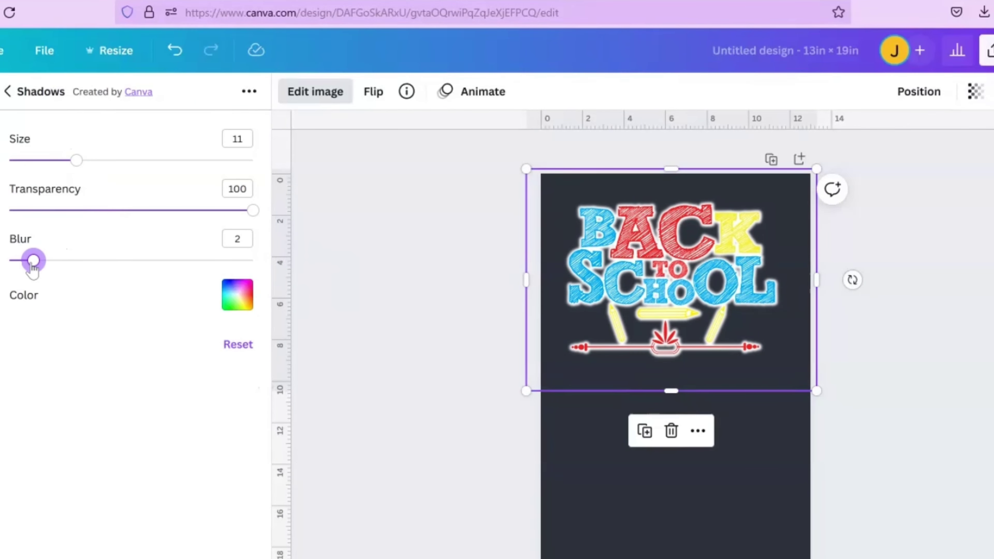
left_click_drag(30, 270, 4, 279)
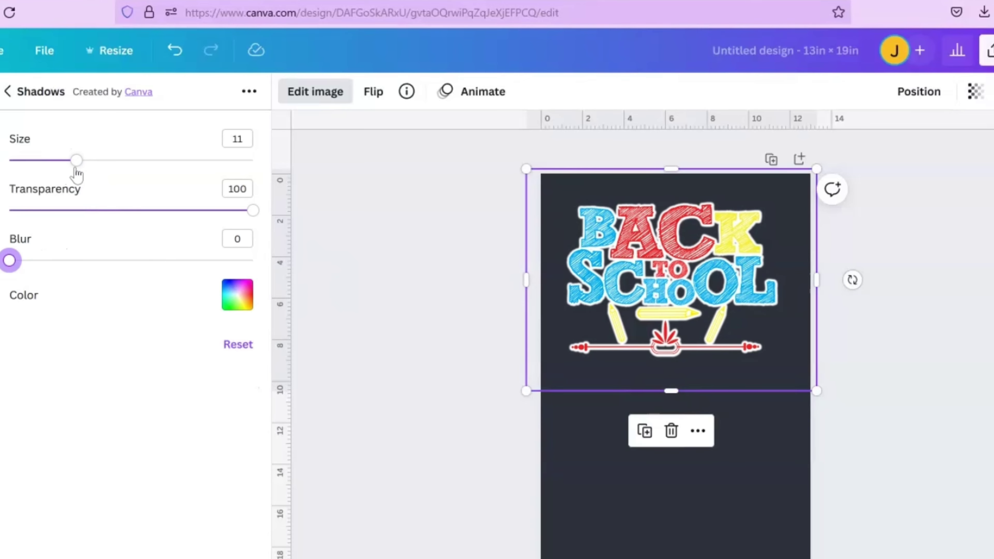
Step: Try several glow outline sizes and settle on size 9
left_click(58, 161)
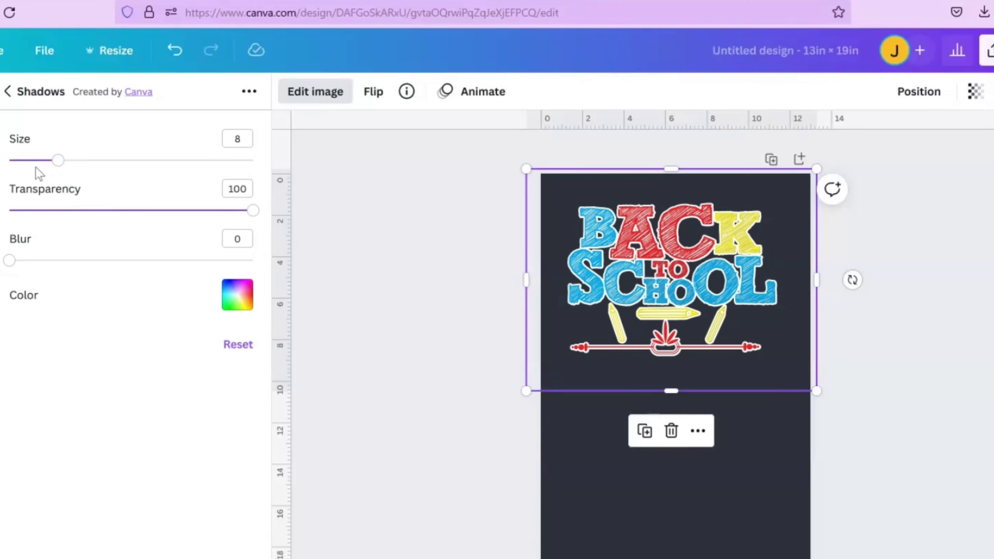
left_click_drag(57, 161, 52, 160)
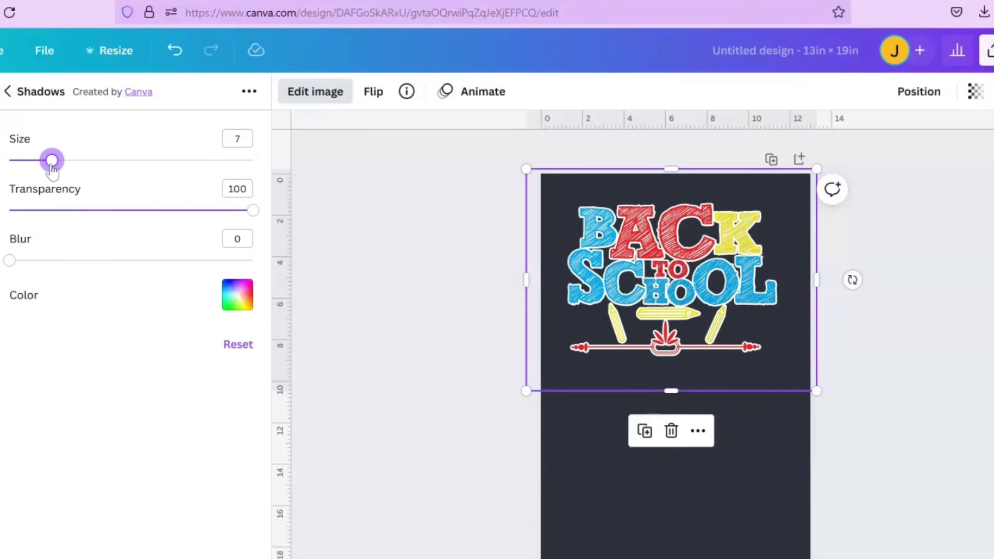
left_click_drag(51, 168, 52, 168)
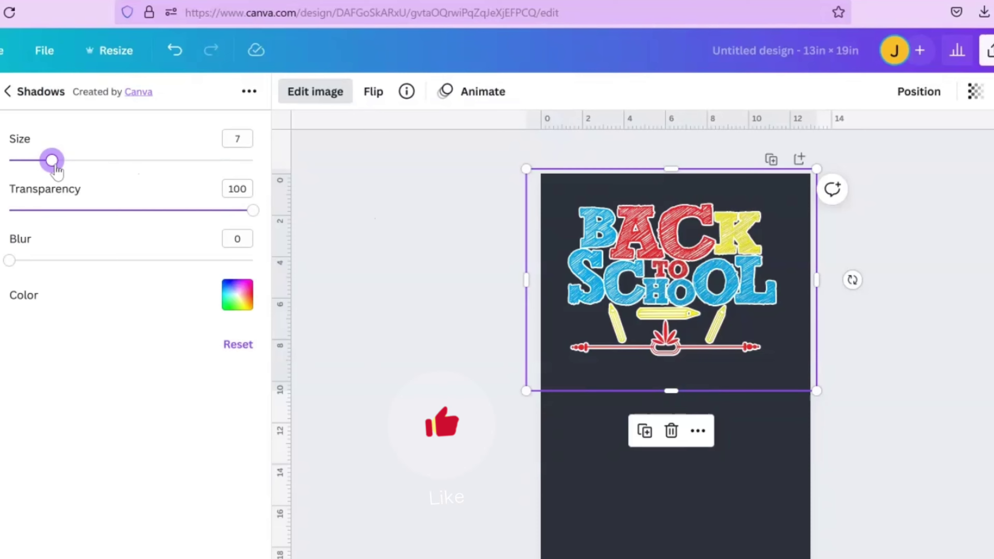
left_click_drag(52, 160, 58, 161)
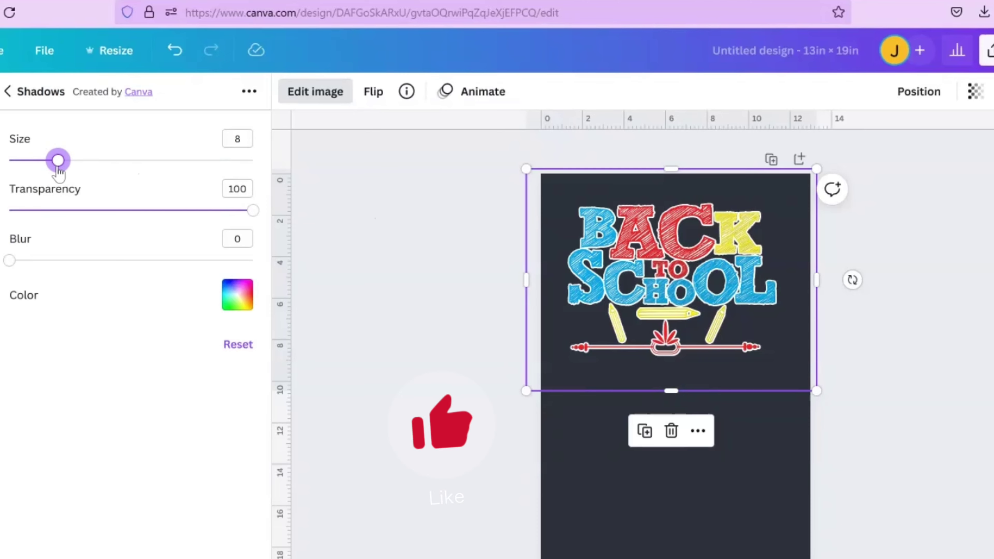
left_click_drag(58, 160, 58, 160)
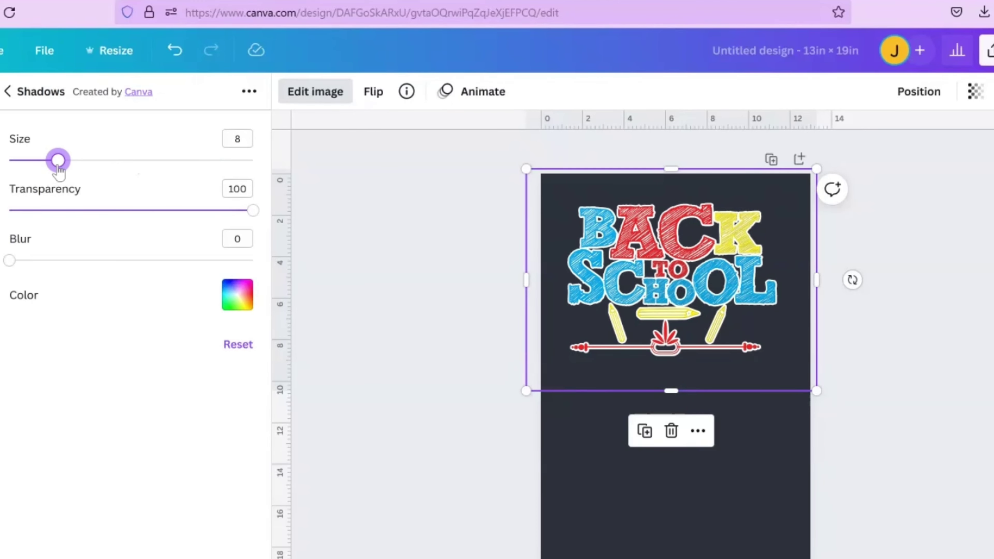
left_click(78, 161)
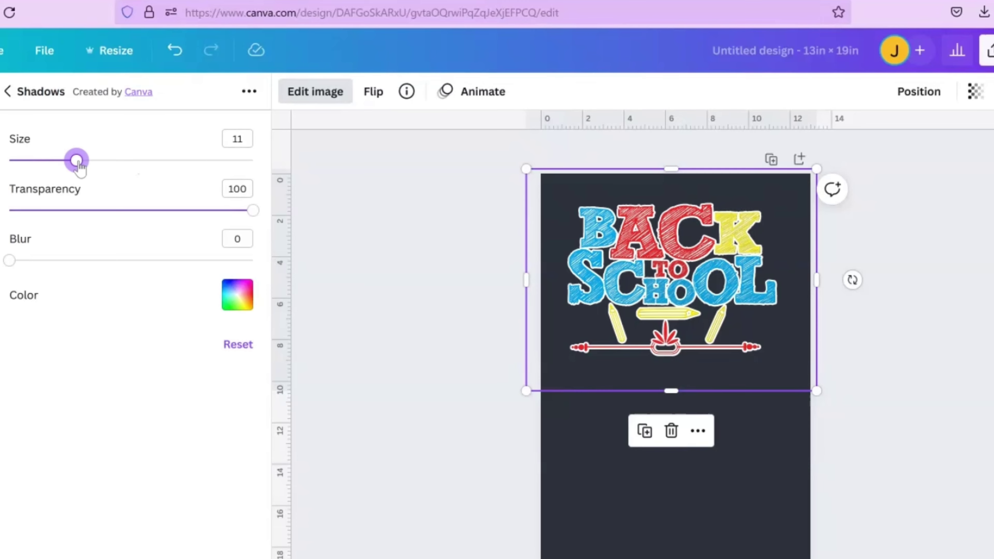
left_click_drag(76, 161, 94, 160)
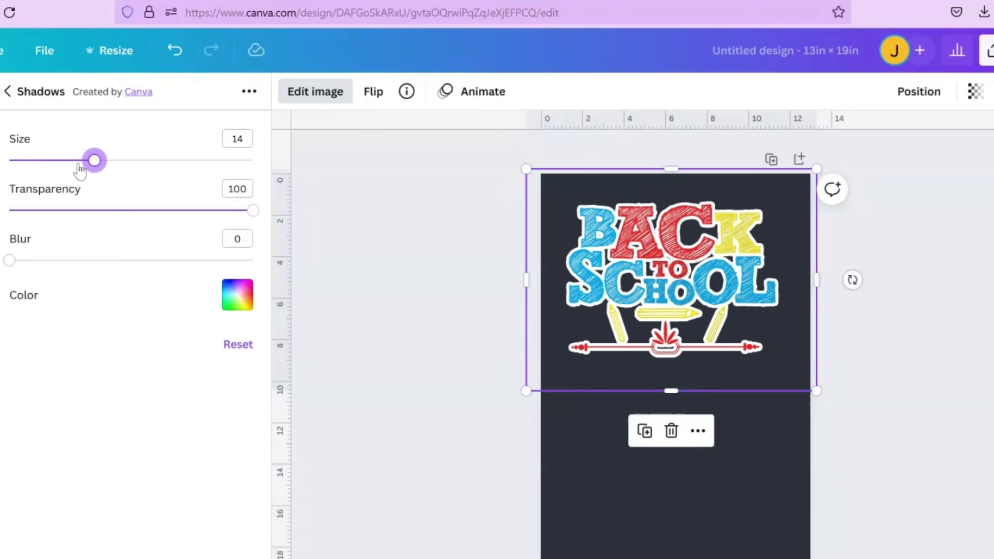
left_click(78, 161)
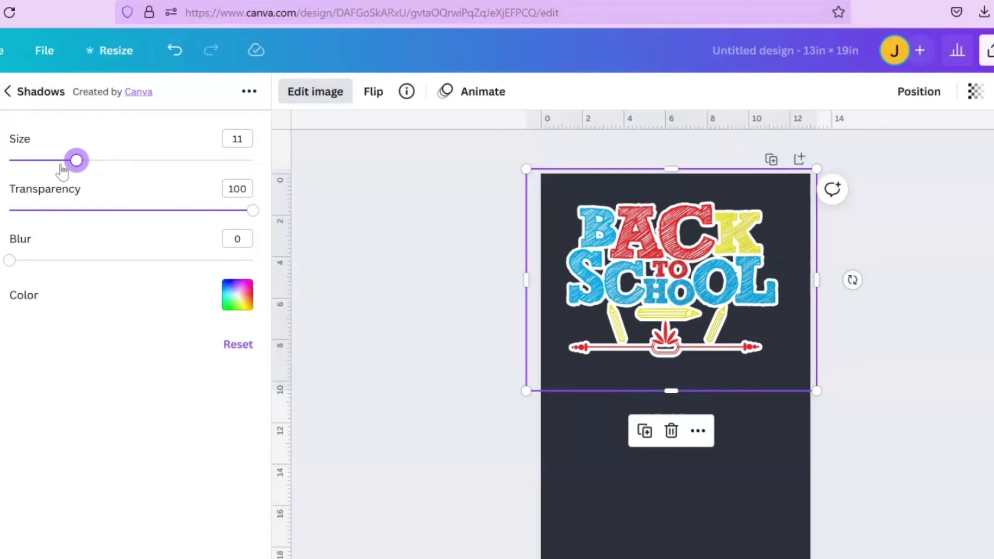
left_click(67, 160)
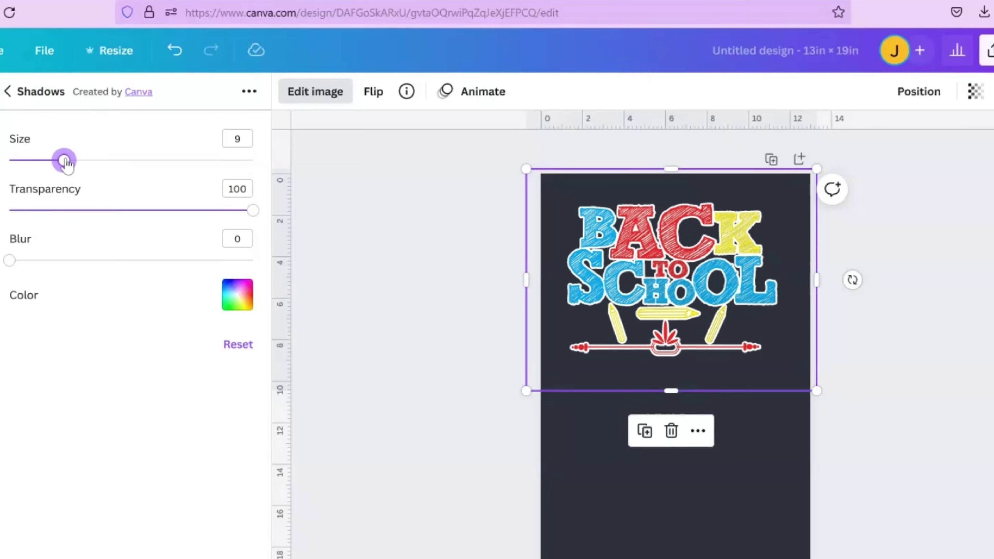
key("Escape")
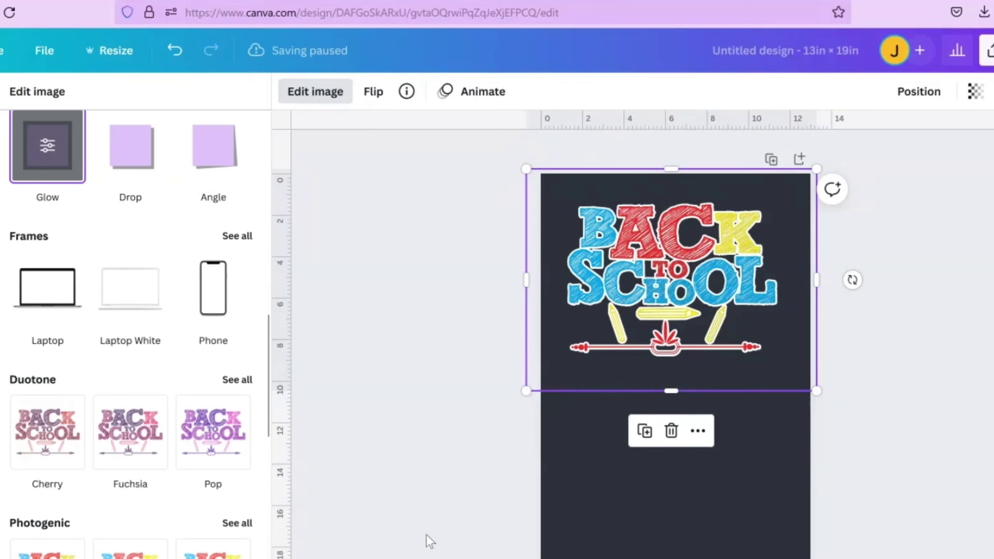
Step: Change the page background colour to white
left_click(640, 528)
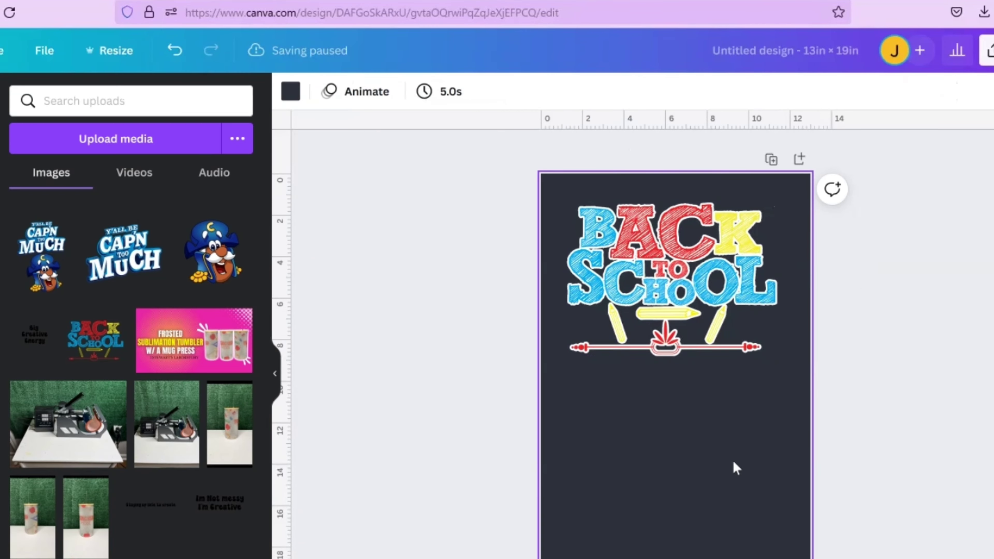
left_click(291, 91)
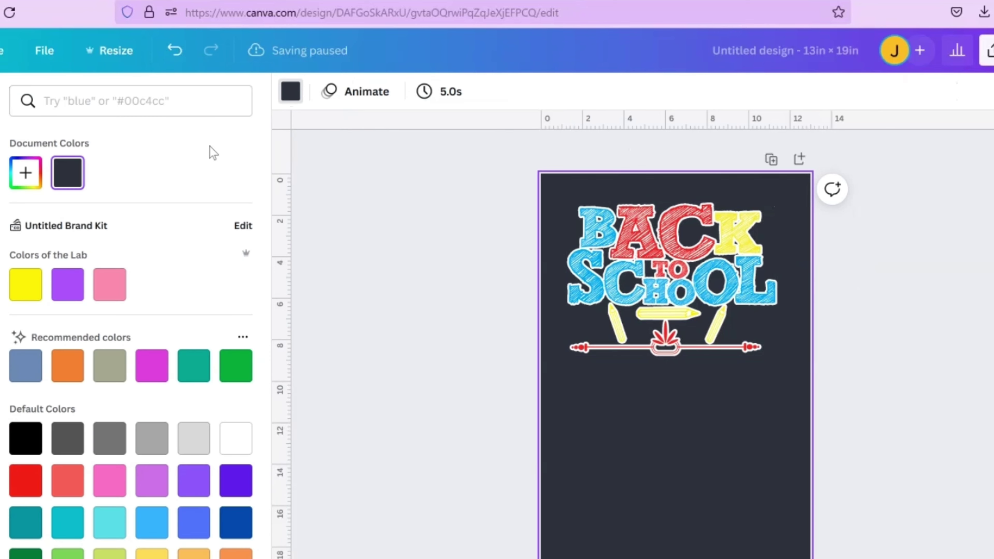
left_click(237, 440)
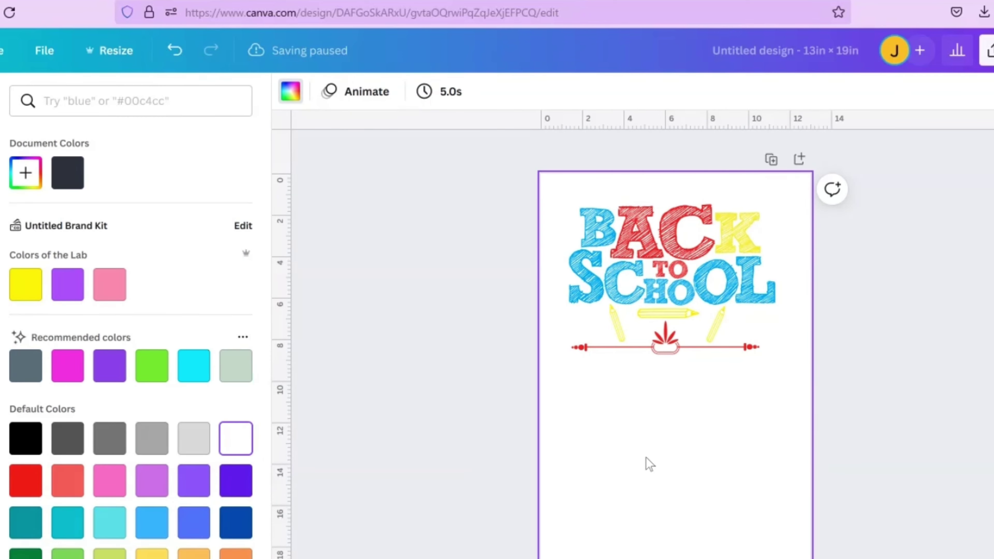
Step: Resize the Back to School image to about 10.1 × 7.4 in
left_click(595, 344)
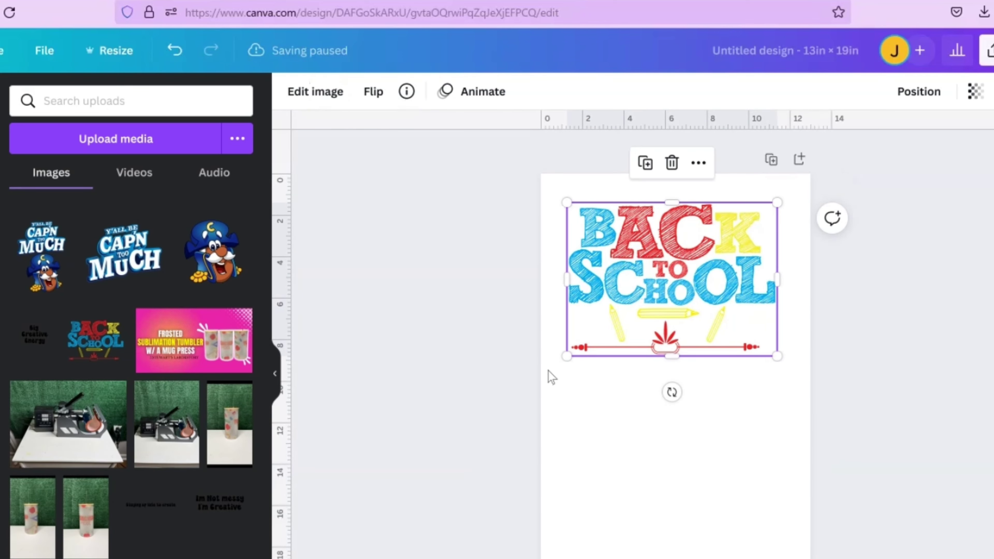
mouse_move(568, 359)
left_mouse_down()
mouse_move(561, 369)
mouse_move(572, 356)
left_mouse_up()
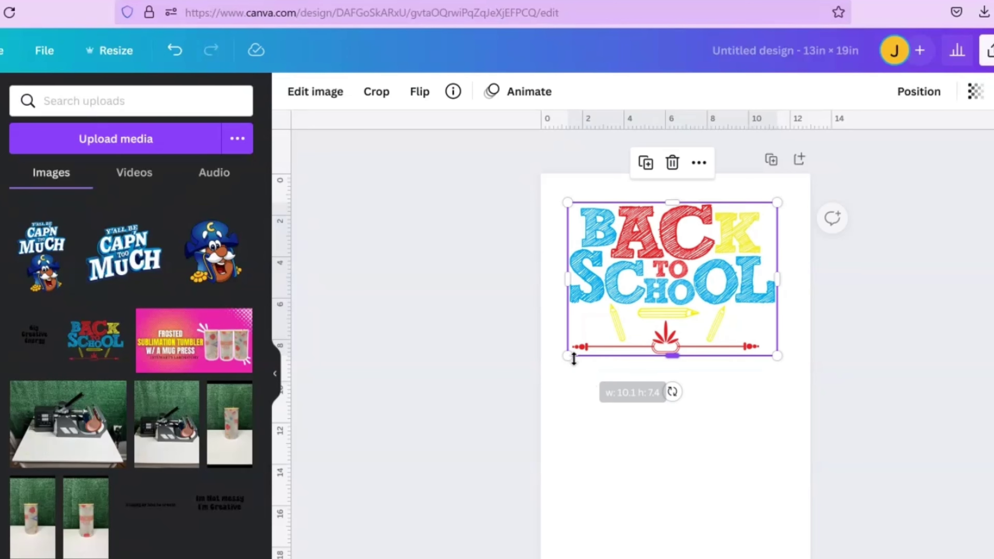
left_click(656, 413)
left_click(667, 320)
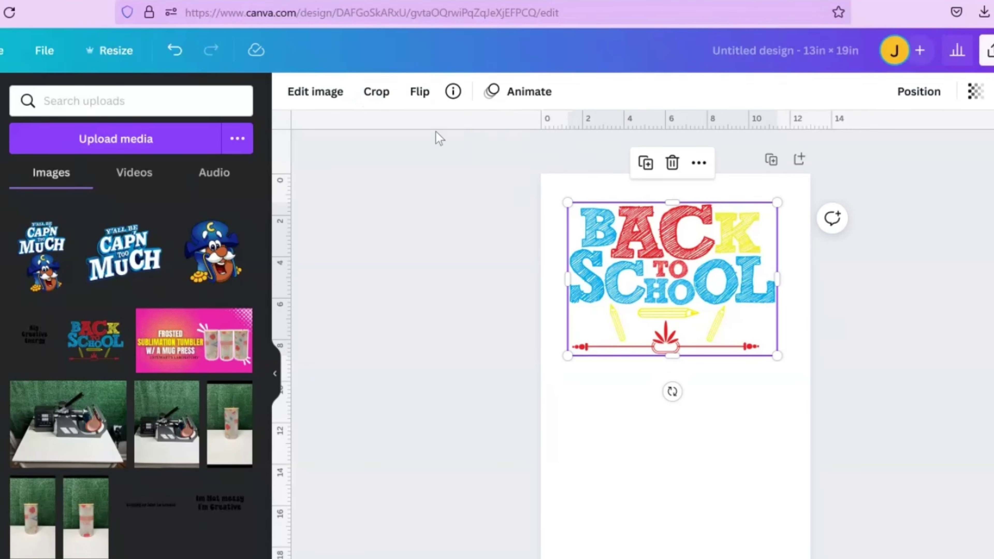
left_click(419, 94)
Step: Flip the image horizontally and download the design as a transparent-background PNG
left_click(446, 137)
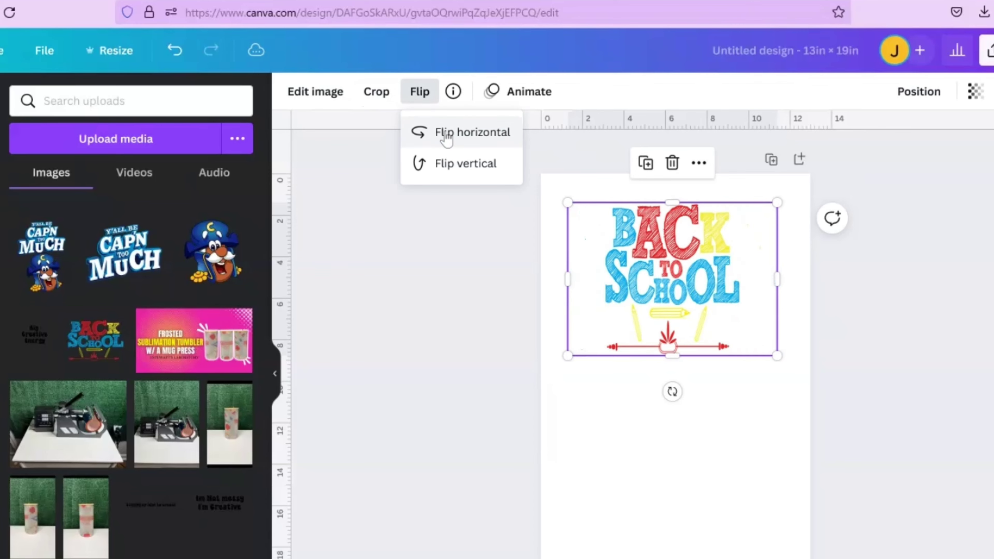
left_click(763, 438)
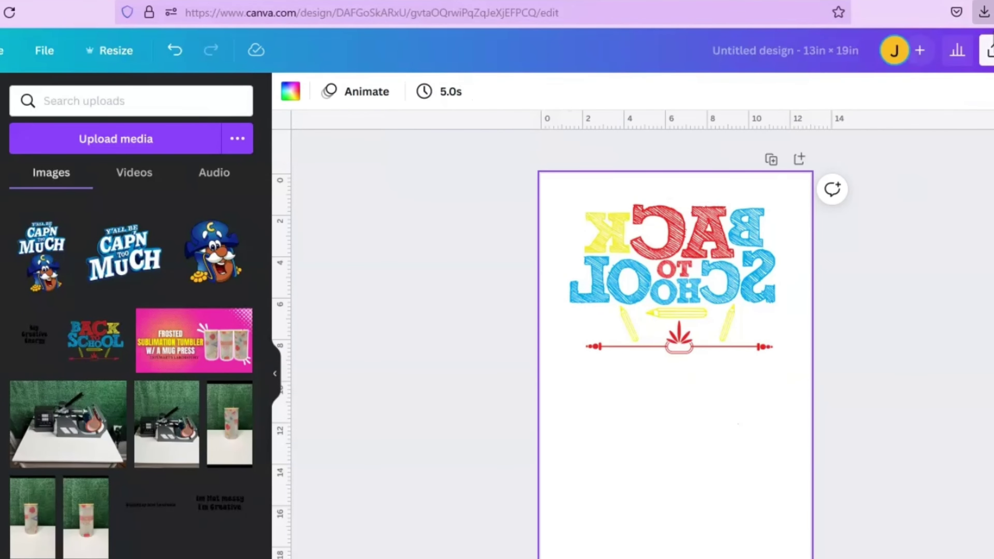
left_click(987, 50)
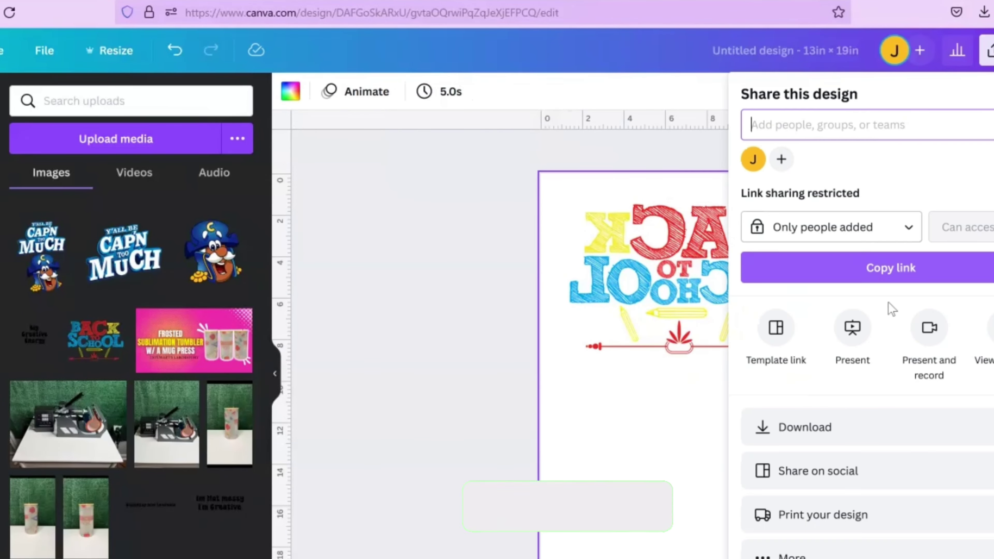
left_click(768, 428)
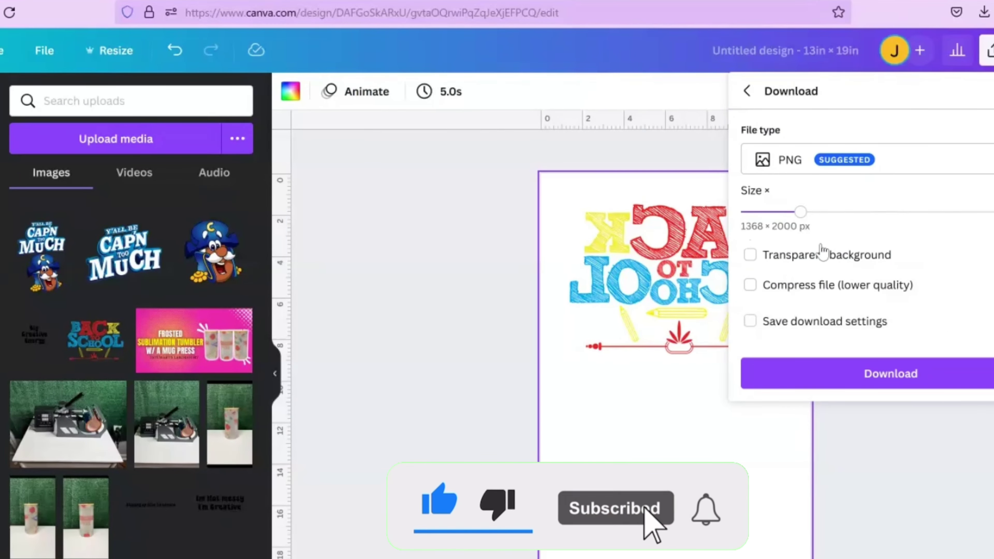
left_click(753, 259)
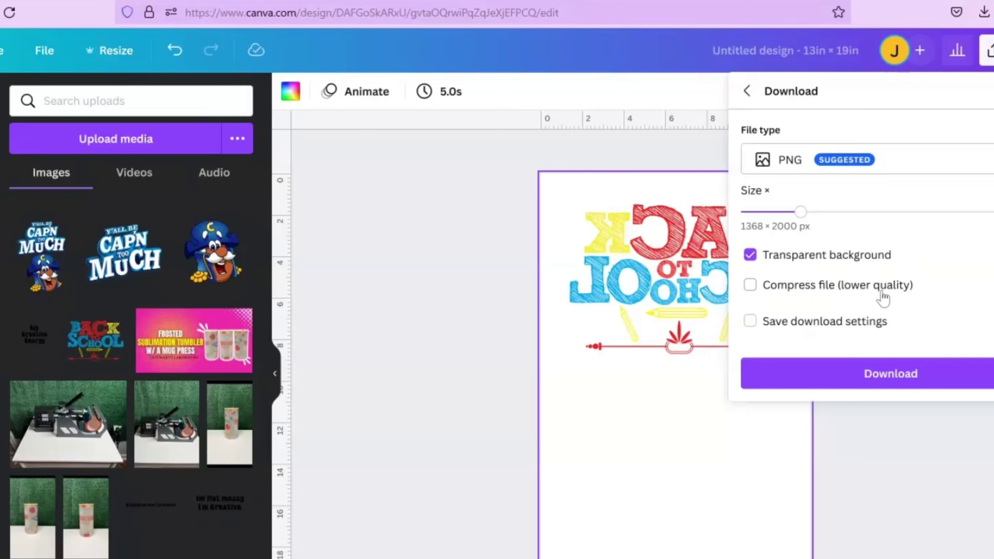
left_click(941, 386)
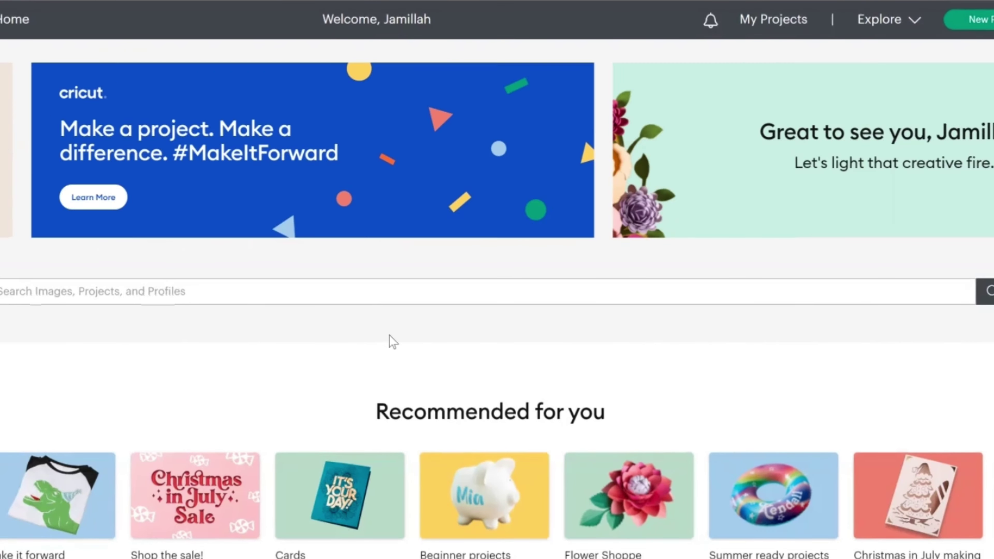
Step: Start a new Cricut project and upload Untitled design(25) as a complex cut image
left_click(985, 24)
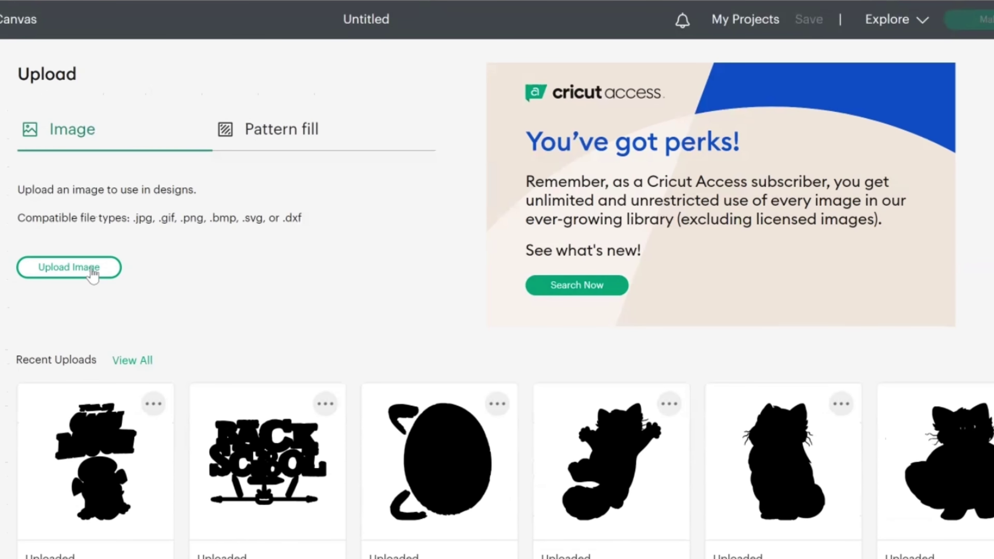
left_click(93, 271)
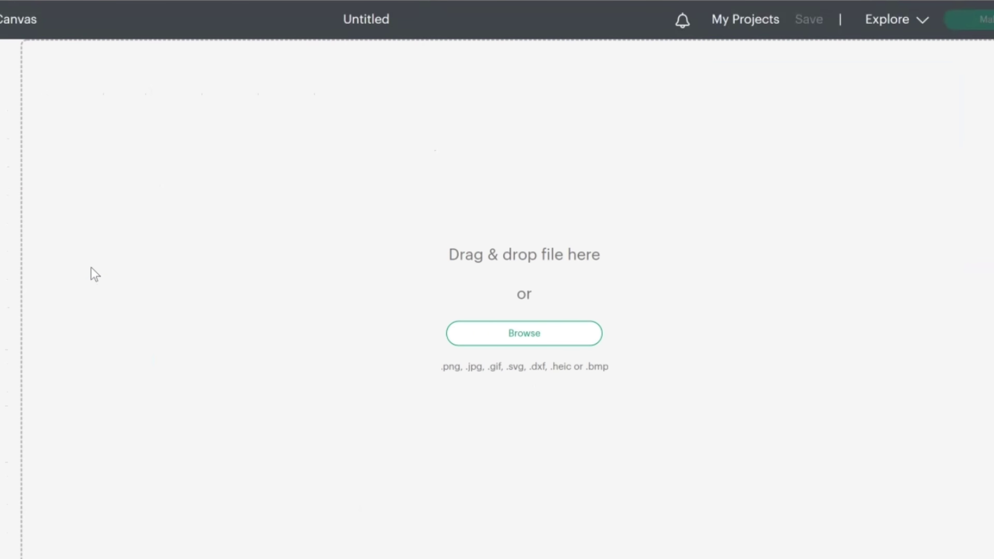
left_click(484, 342)
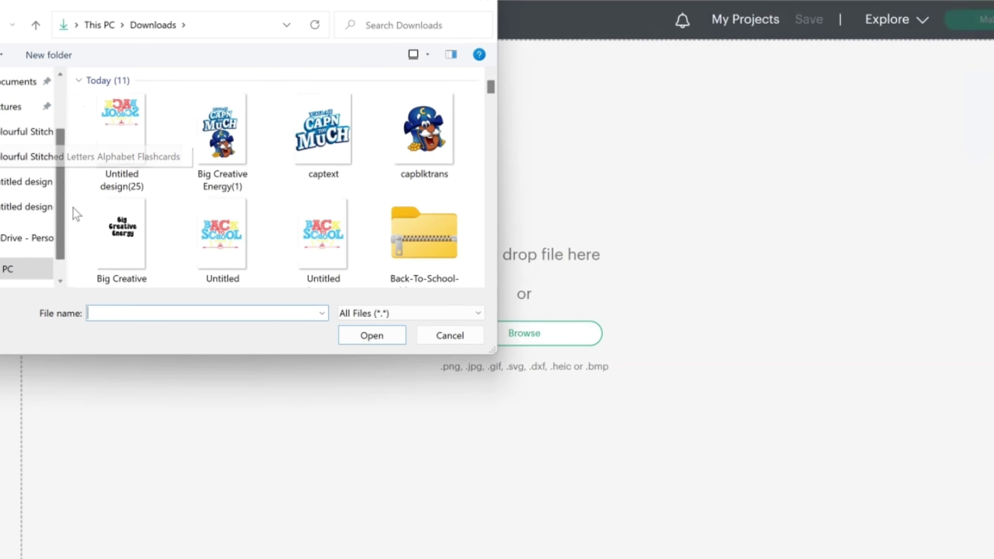
left_click(126, 135)
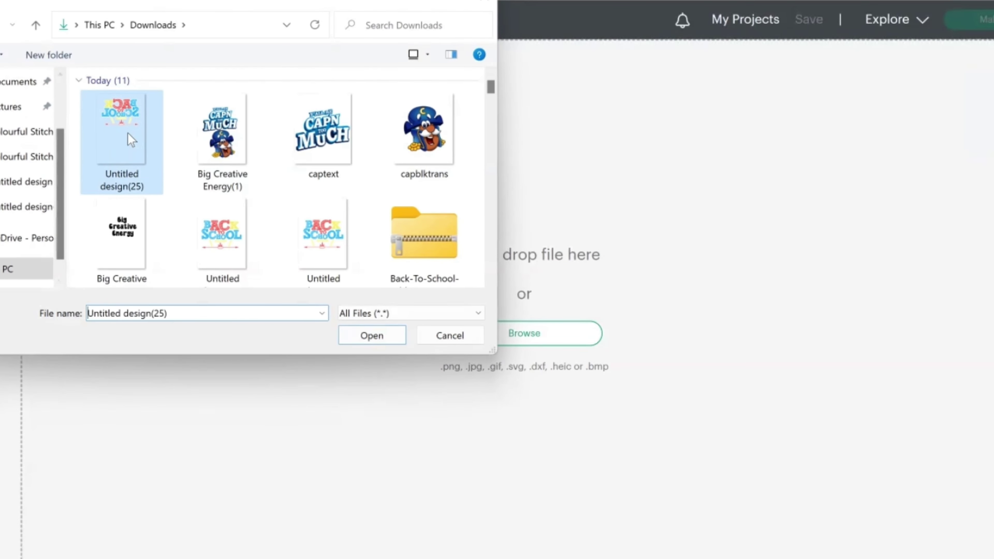
left_click(392, 336)
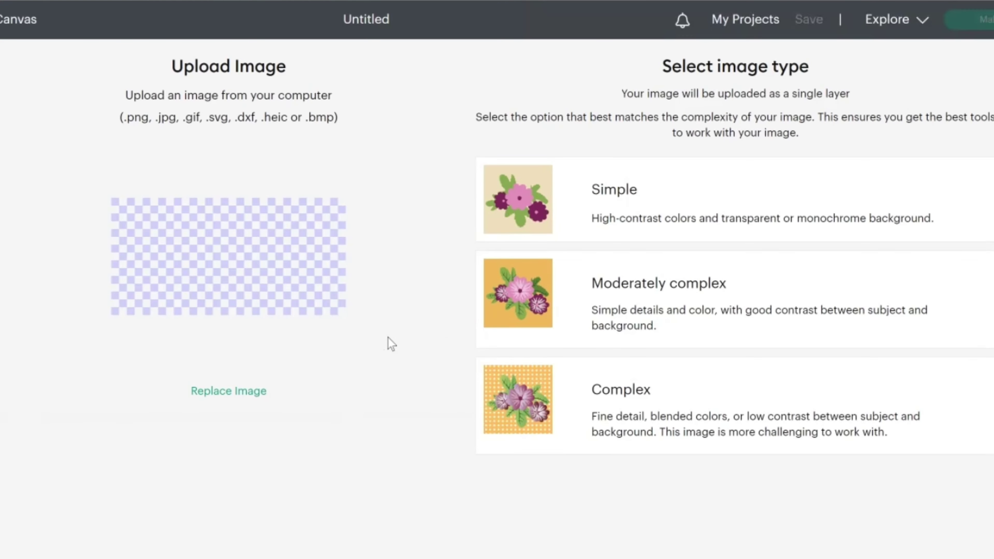
left_click(609, 419)
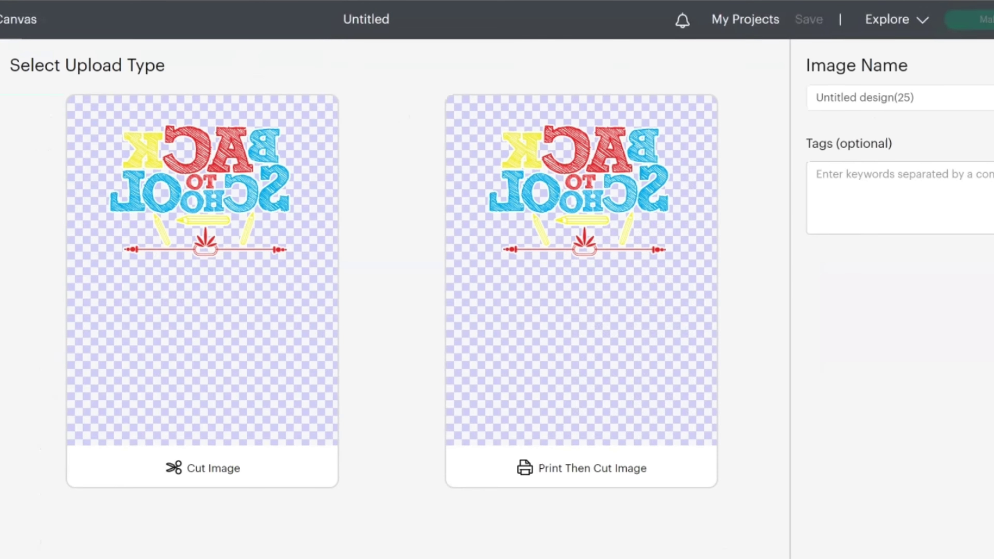
left_click(226, 161)
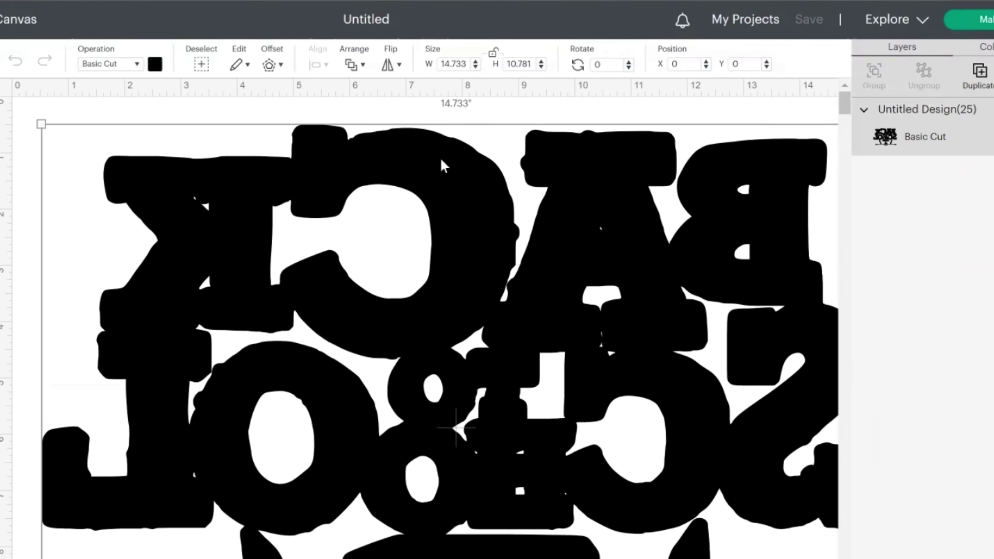
Step: Set the design's width to 10.1 in and height to 7.7 in
double_click(460, 64)
type("10.1")
key("Tab")
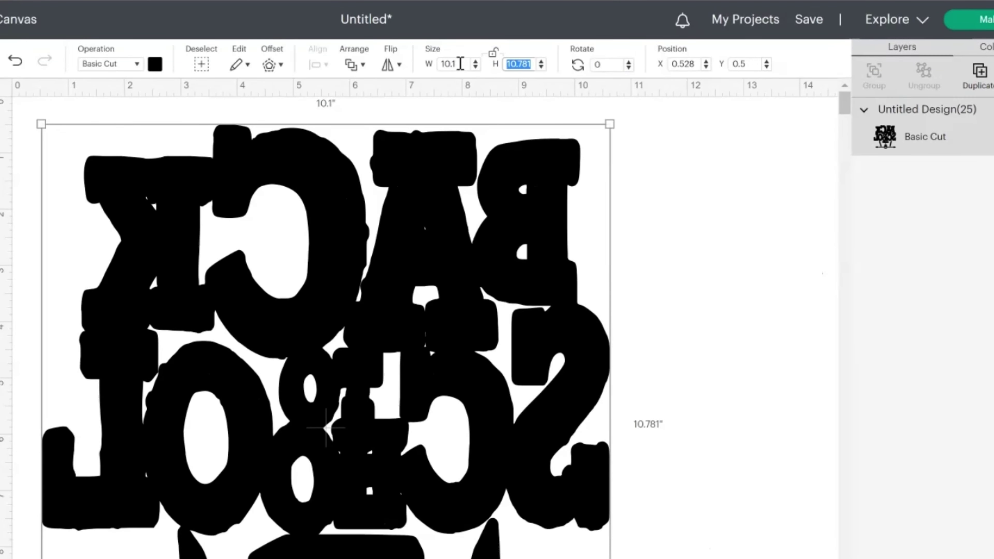
type("7.7")
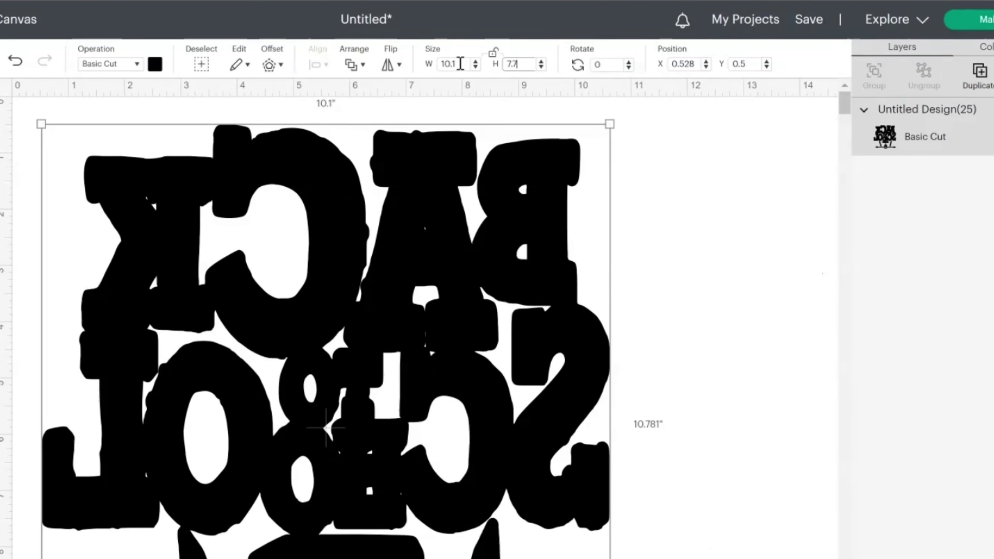
key("Tab")
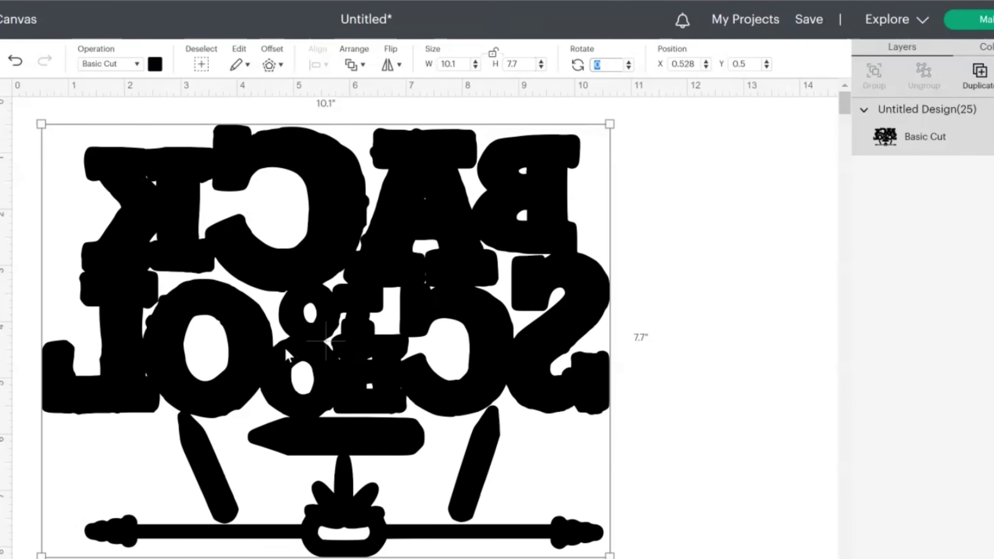
Step: Reposition the design on the canvas and send it to mat preparation with Make
left_click_drag(286, 355, 393, 390)
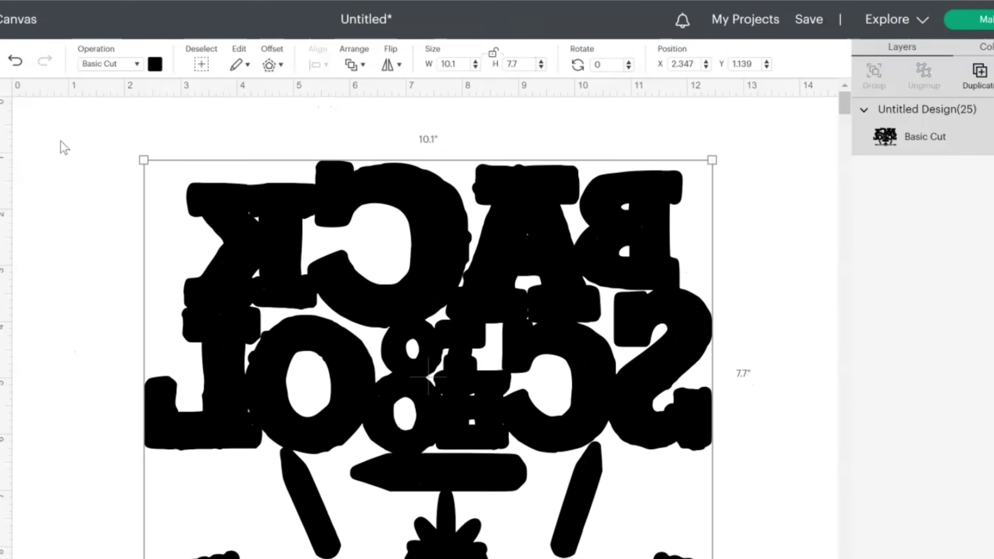
left_click_drag(377, 319, 351, 306)
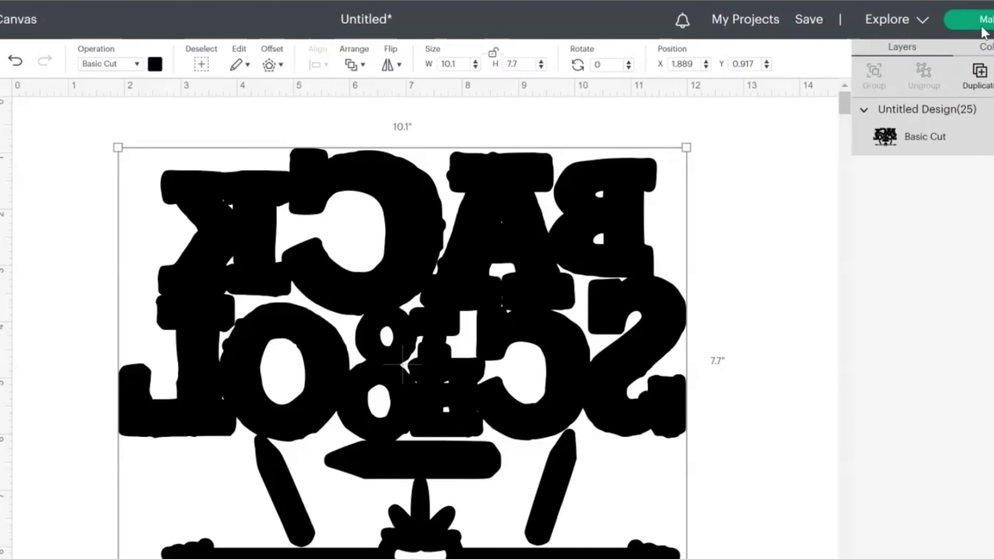
left_click(983, 30)
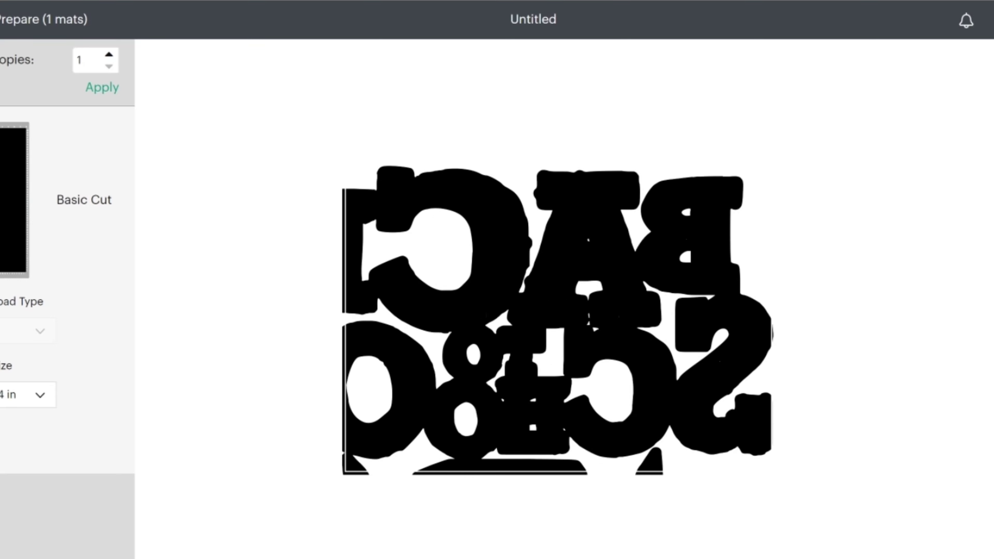